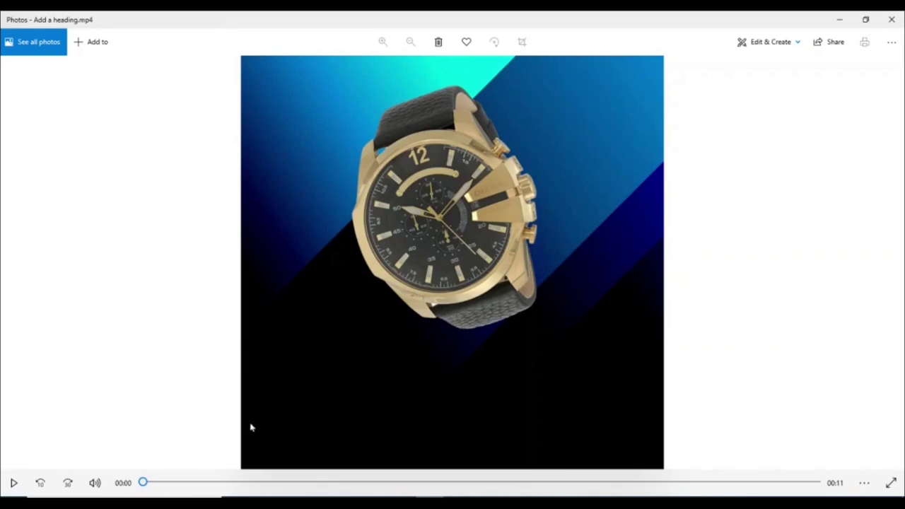
Play the finished watch advert video as a preview
{"action": "left_click", "coordinate": [13, 483]}
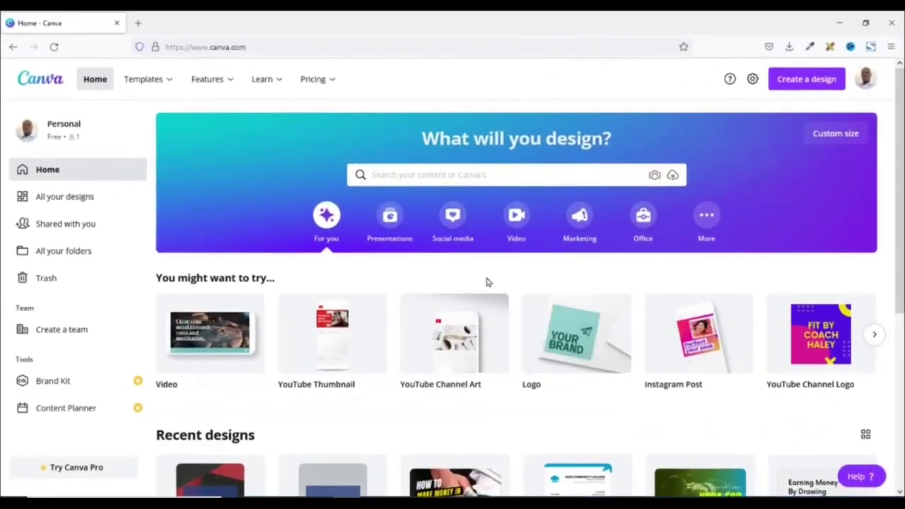
Search the Canva templates for "facebook video"
{"action": "left_click", "coordinate": [422, 171]}
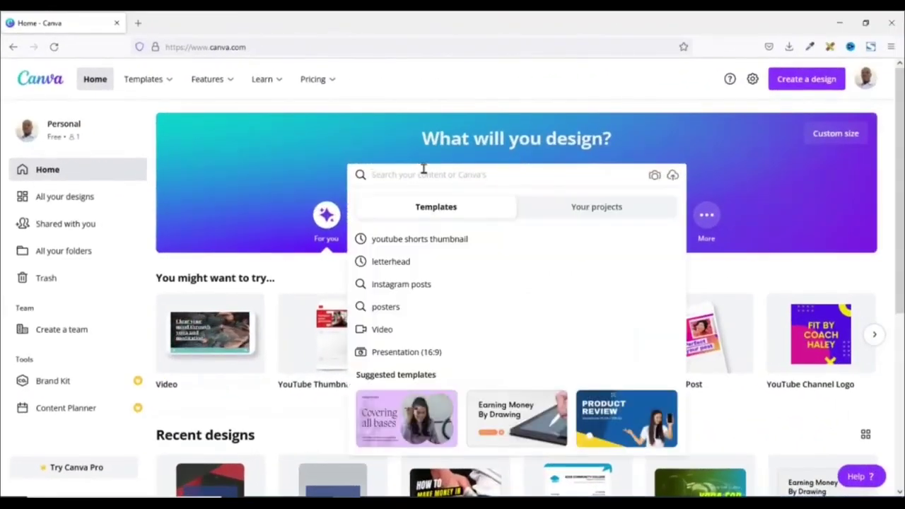
{"action": "type", "text": "facebo"}
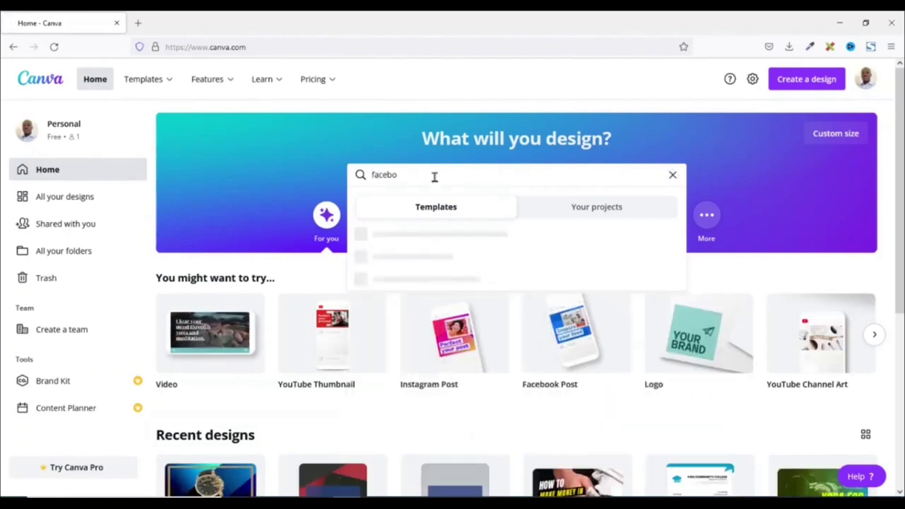
{"action": "type", "text": "ok video"}
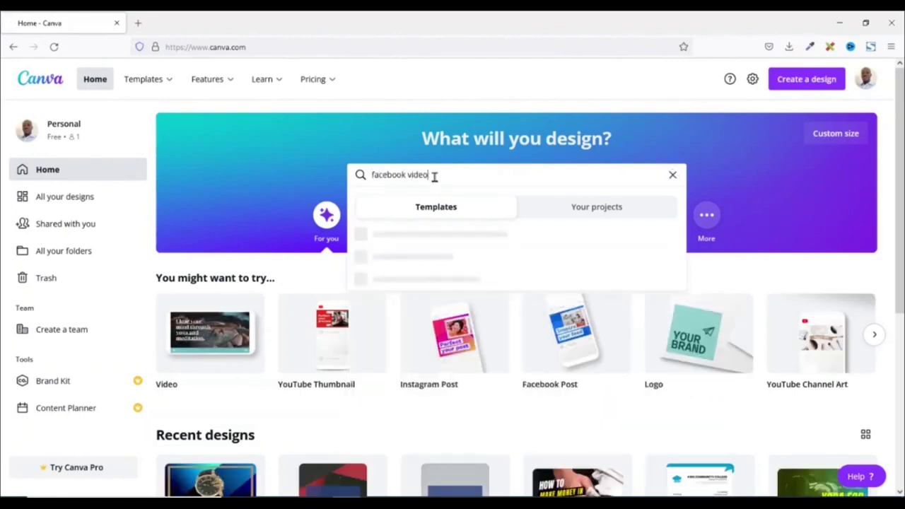
{"action": "key", "text": "Return"}
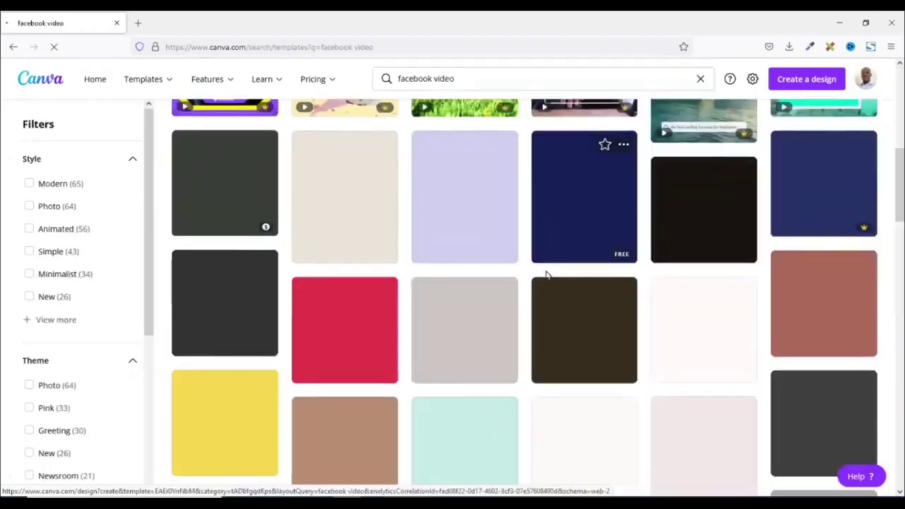
Look through the Facebook Video templates and filters, and create a blank Facebook Video design
{"action": "scroll", "coordinate": [590, 267], "scroll_direction": "down", "scroll_amount": 2}
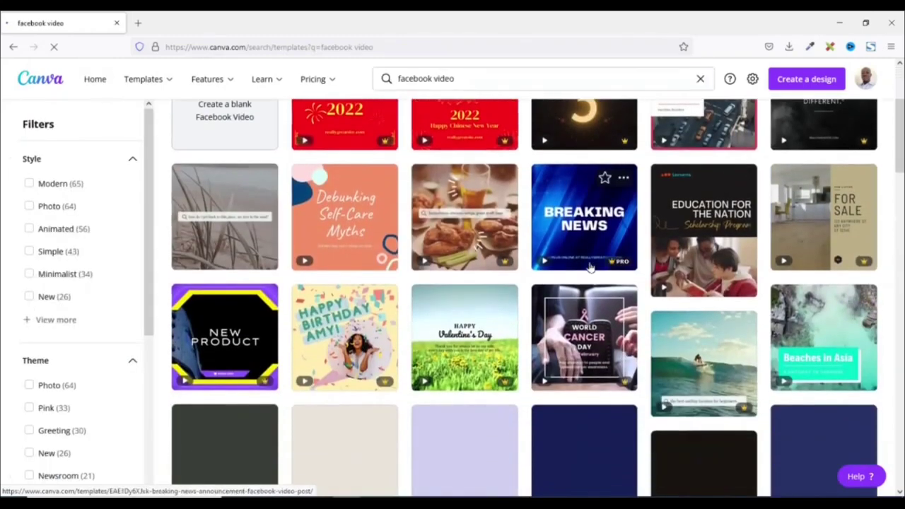
{"action": "scroll", "coordinate": [590, 267], "scroll_direction": "up", "scroll_amount": 5}
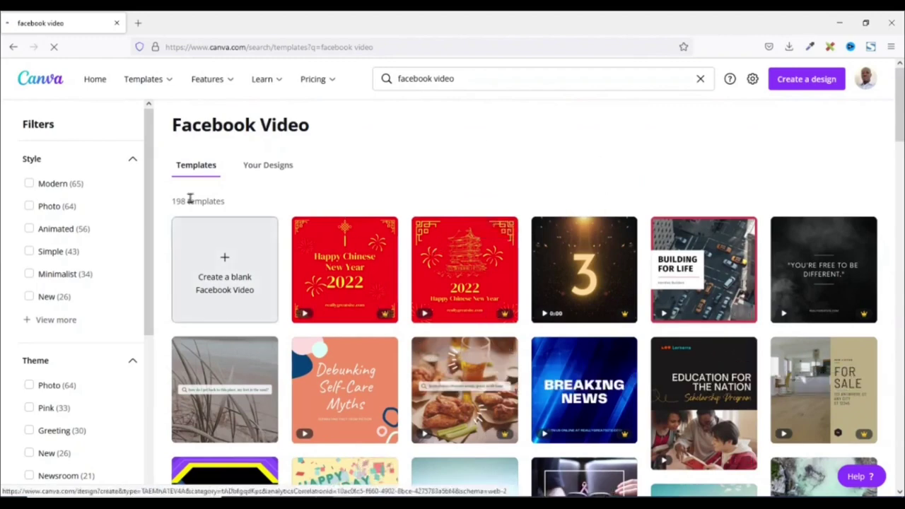
{"action": "scroll", "coordinate": [68, 357], "scroll_direction": "down", "scroll_amount": 2}
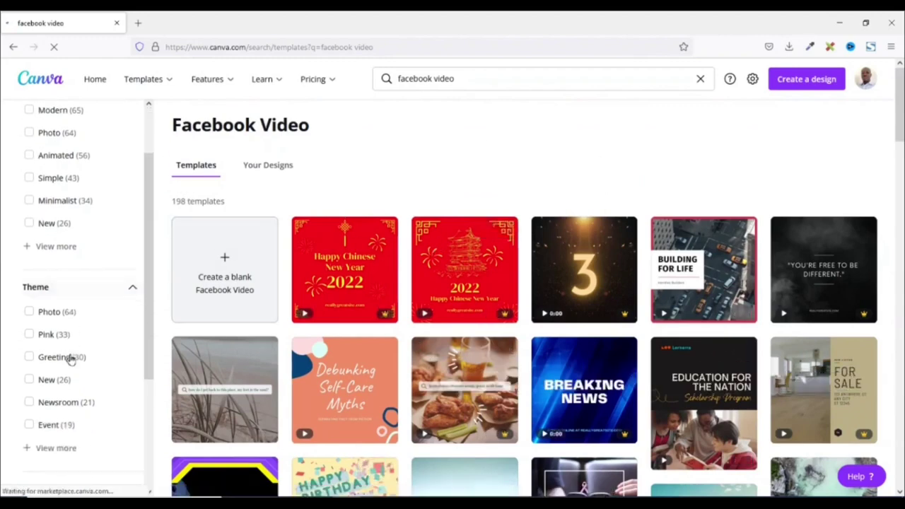
{"action": "scroll", "coordinate": [60, 305], "scroll_direction": "down", "scroll_amount": 3}
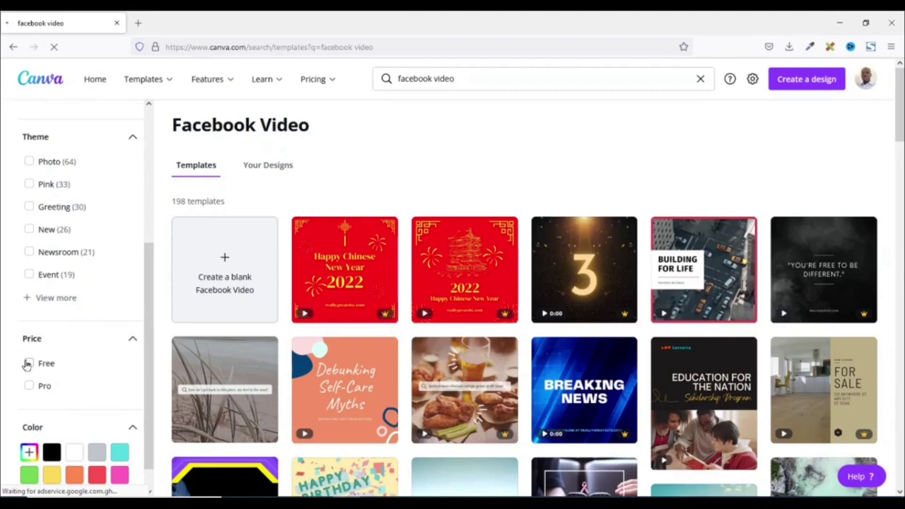
{"action": "scroll", "coordinate": [547, 313], "scroll_direction": "down", "scroll_amount": 1}
{"action": "scroll", "coordinate": [547, 313], "scroll_direction": "down", "scroll_amount": 3}
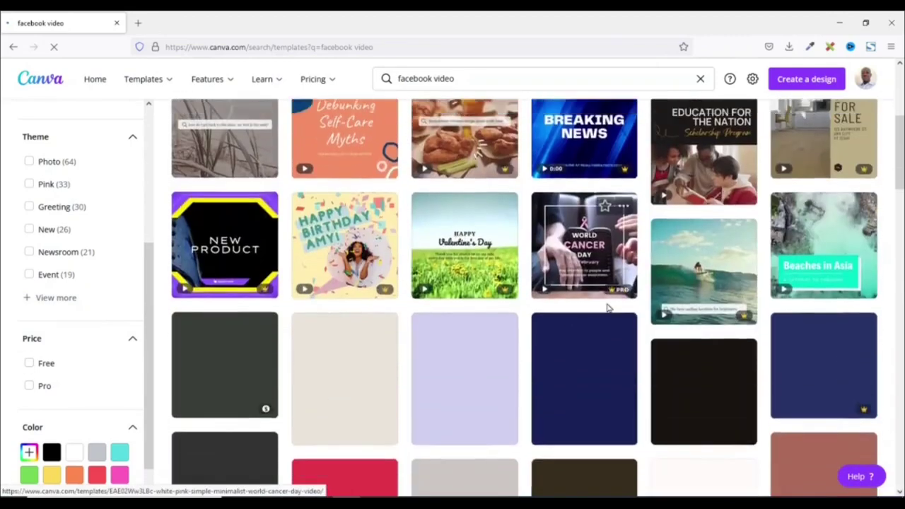
{"action": "scroll", "coordinate": [605, 307], "scroll_direction": "up", "scroll_amount": 5}
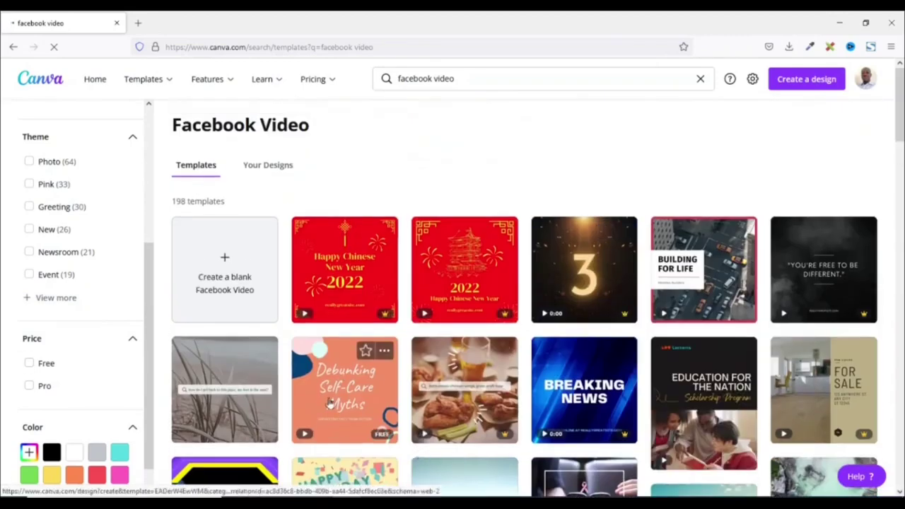
{"action": "left_click", "coordinate": [220, 277]}
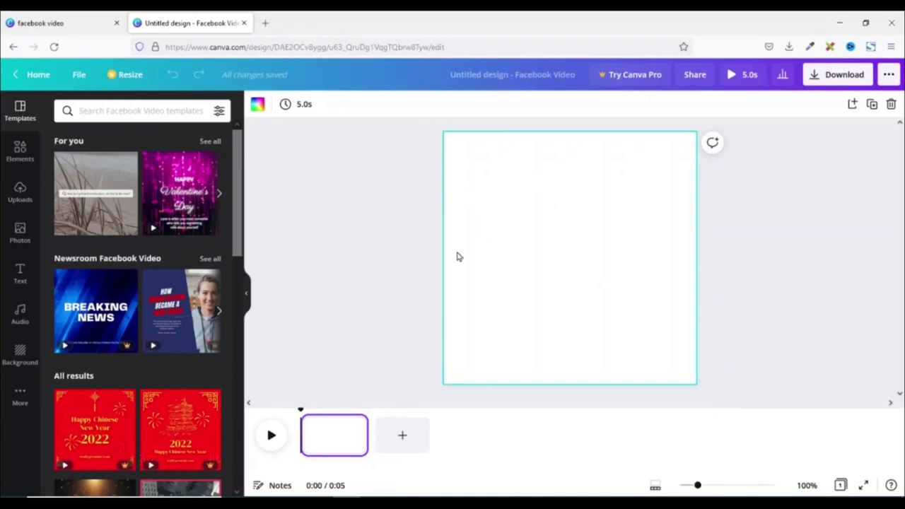
Try the tan texture and white marble stock backgrounds on the blank page, and delete the background
{"action": "left_click", "coordinate": [20, 233]}
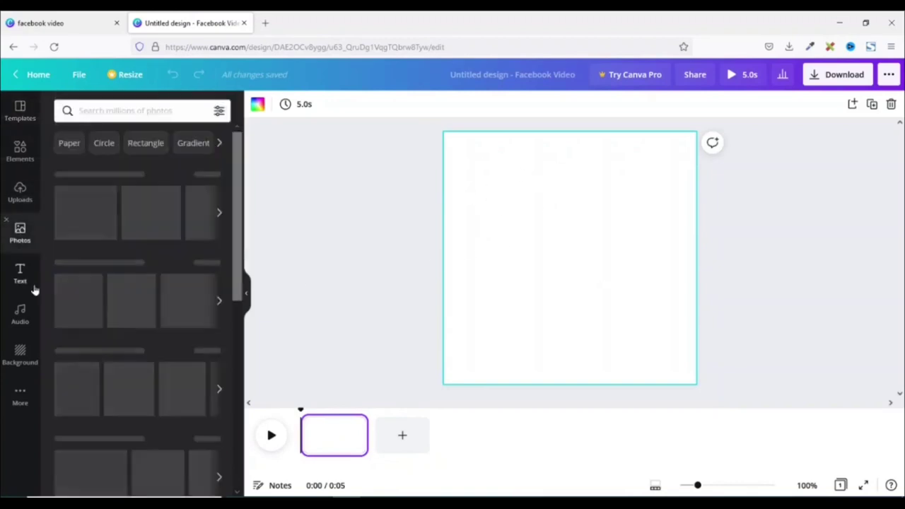
{"action": "scroll", "coordinate": [127, 283], "scroll_direction": "down", "scroll_amount": 5}
{"action": "scroll", "coordinate": [134, 295], "scroll_direction": "up", "scroll_amount": 5}
{"action": "left_click", "coordinate": [20, 357]}
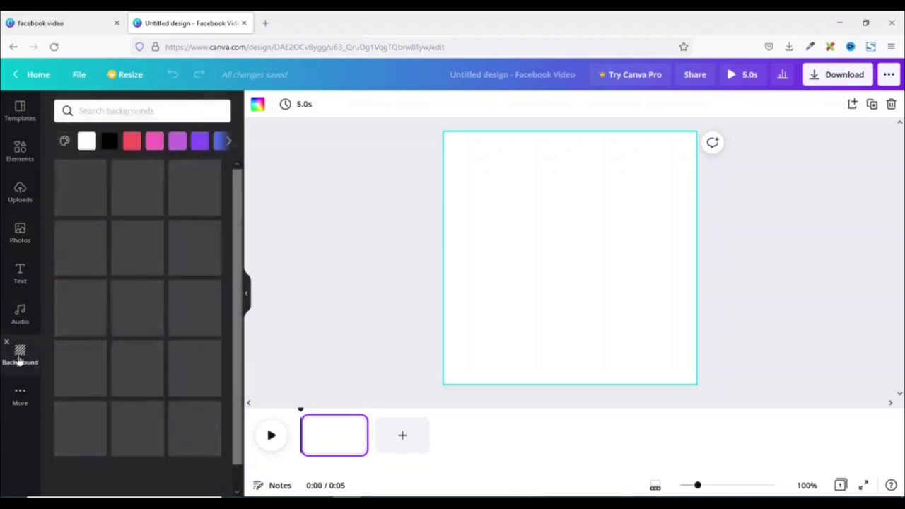
{"action": "scroll", "coordinate": [163, 258], "scroll_direction": "down", "scroll_amount": 5}
{"action": "scroll", "coordinate": [151, 283], "scroll_direction": "up", "scroll_amount": 5}
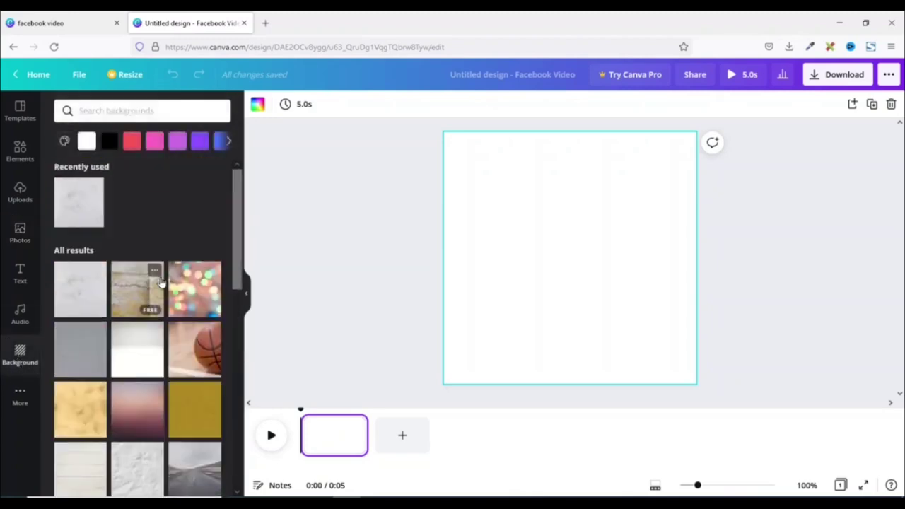
{"action": "left_click", "coordinate": [74, 413]}
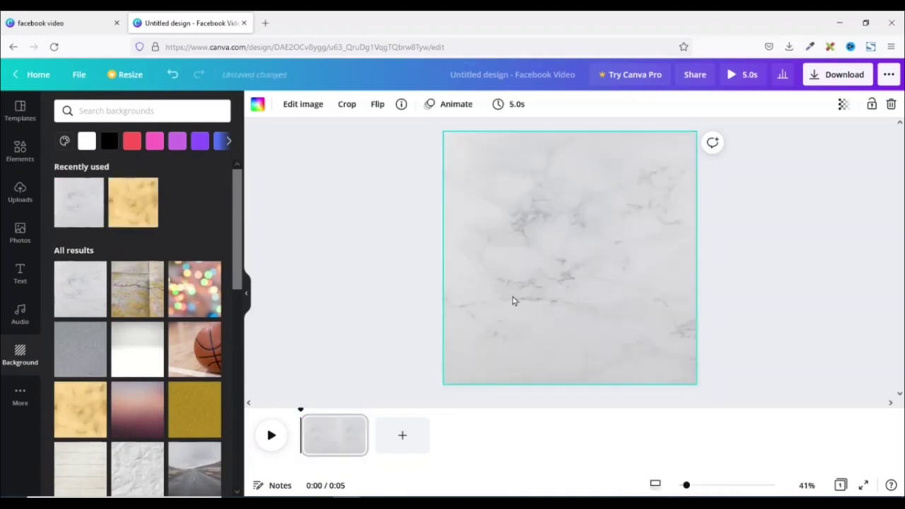
{"action": "key", "text": "Delete"}
Set the uploaded blue-and-black diagonal gradient image as the page background
{"action": "left_click", "coordinate": [20, 232]}
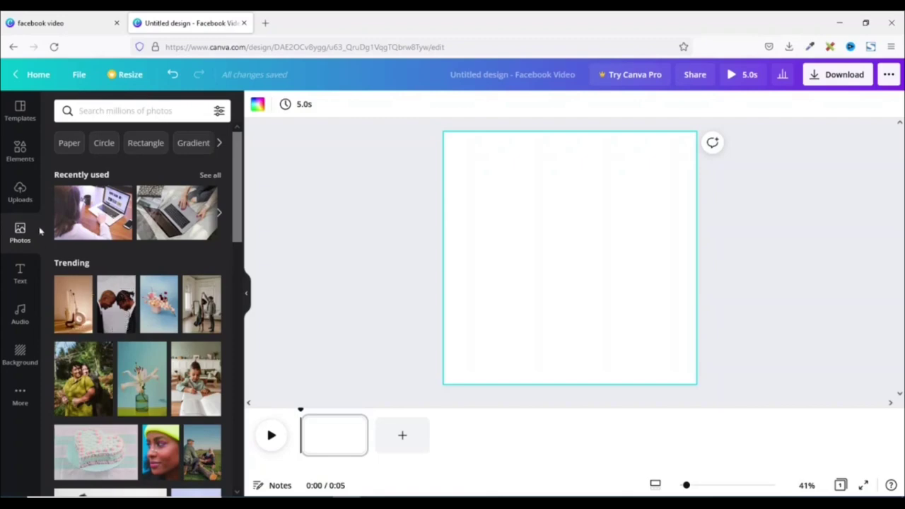
{"action": "left_click", "coordinate": [20, 194]}
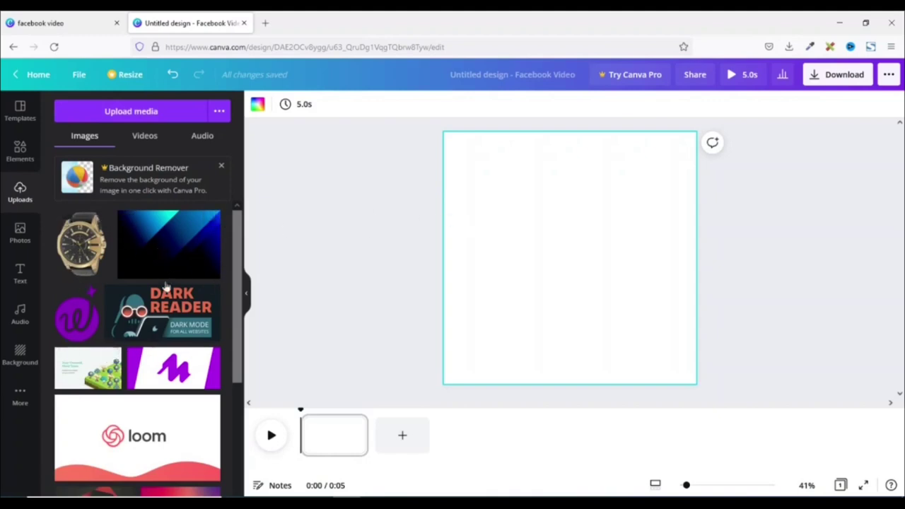
{"action": "left_click_drag", "start_coordinate": [140, 233], "coordinate": [467, 152]}
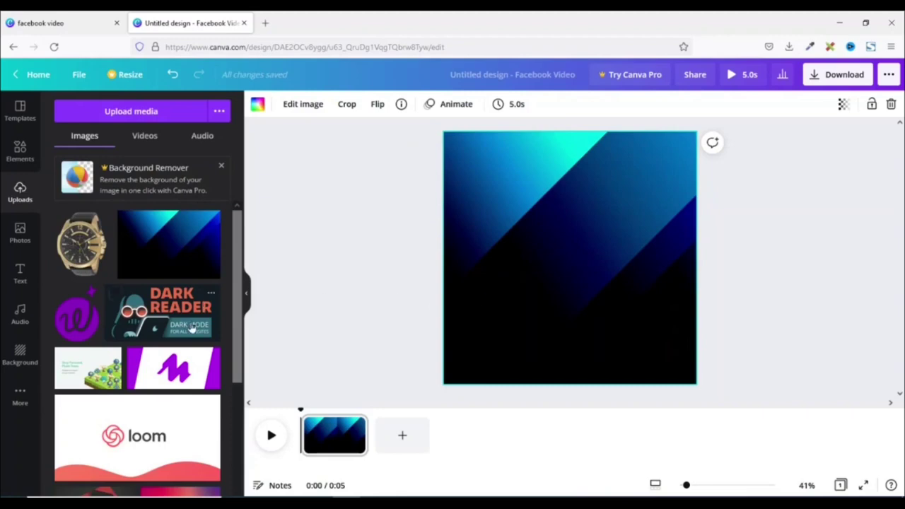
Add the uploaded gold watch image, tilted slightly counterclockwise in the upper half of the page
{"action": "left_click", "coordinate": [79, 253]}
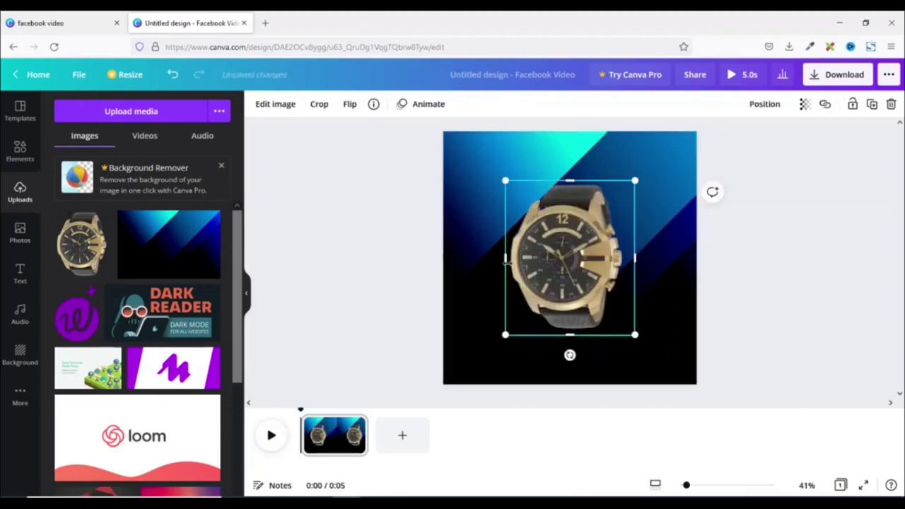
{"action": "left_click_drag", "start_coordinate": [571, 285], "coordinate": [571, 242]}
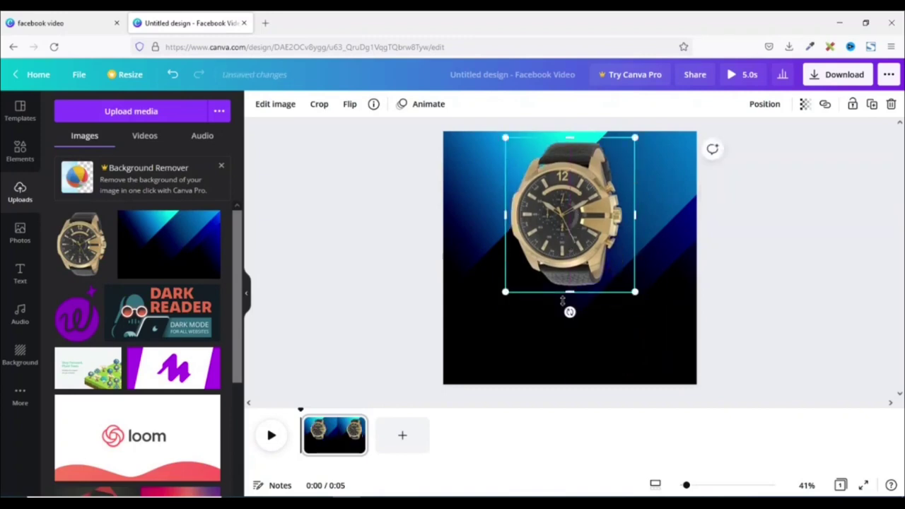
{"action": "left_click_drag", "start_coordinate": [569, 312], "coordinate": [599, 305]}
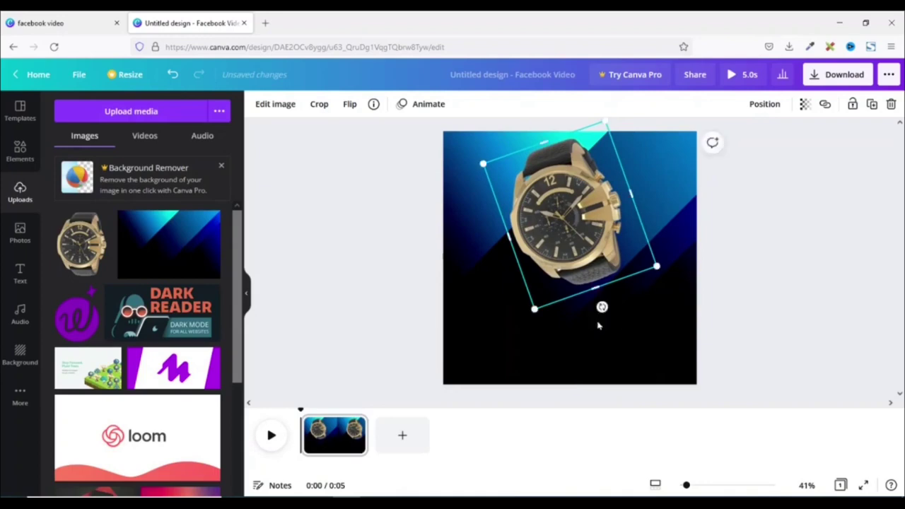
{"action": "mouse_move", "coordinate": [556, 212]}
{"action": "left_mouse_down"}
{"action": "mouse_move", "coordinate": [576, 211]}
{"action": "mouse_move", "coordinate": [557, 212]}
{"action": "left_mouse_up"}
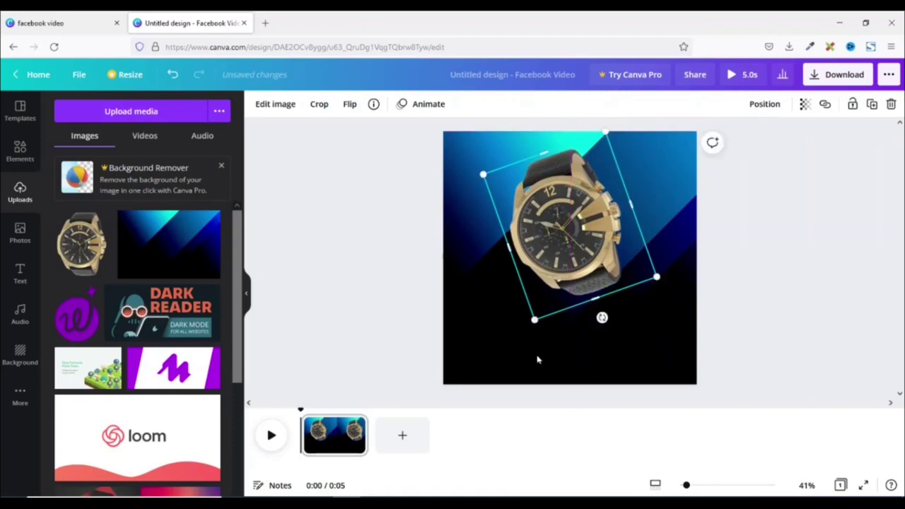
Add a heading below the watch and set its text color to white
{"action": "left_click", "coordinate": [18, 276]}
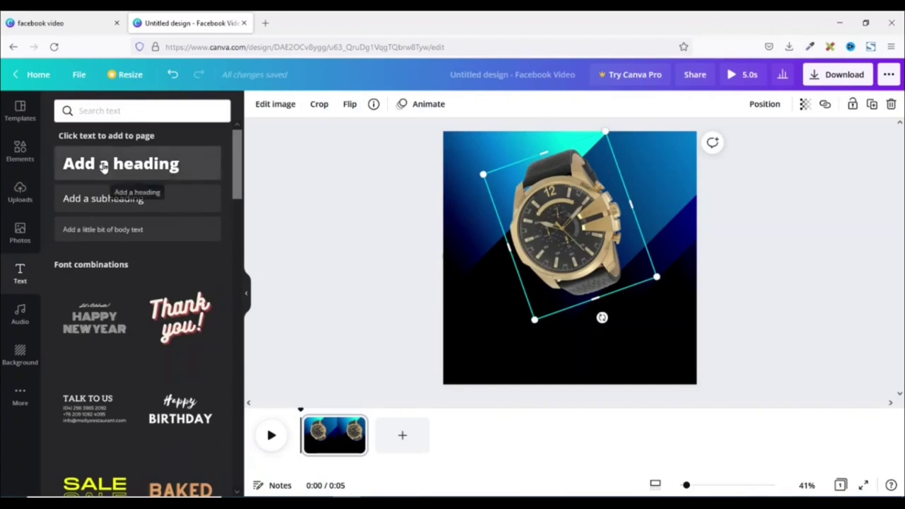
{"action": "left_click", "coordinate": [103, 164]}
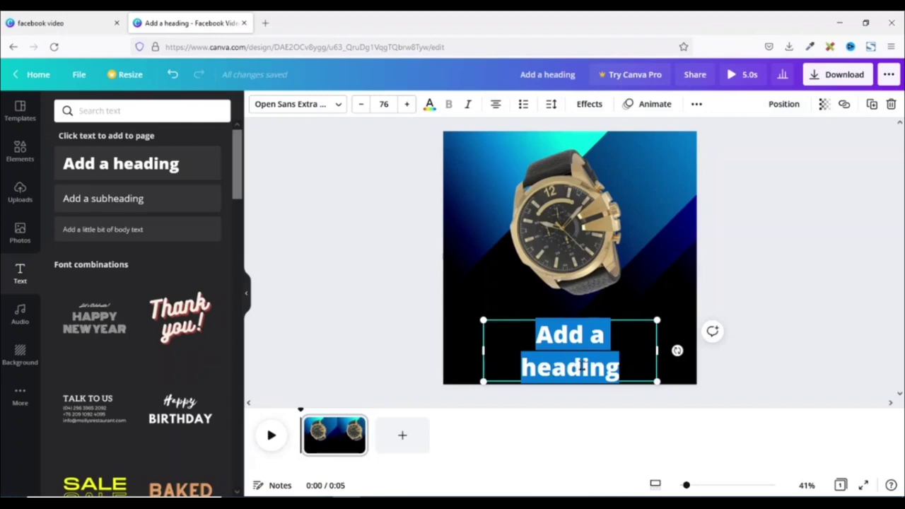
{"action": "key", "text": "BackSpace"}
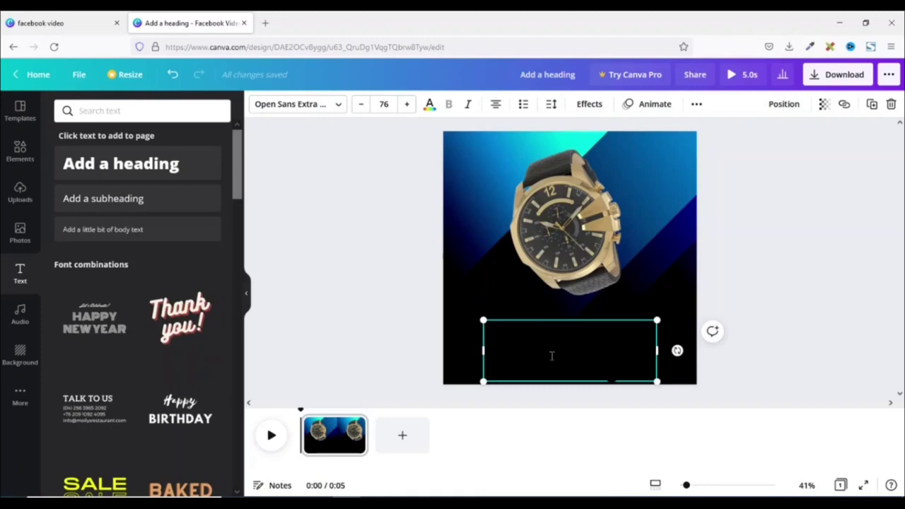
{"action": "key", "text": "ctrl+z"}
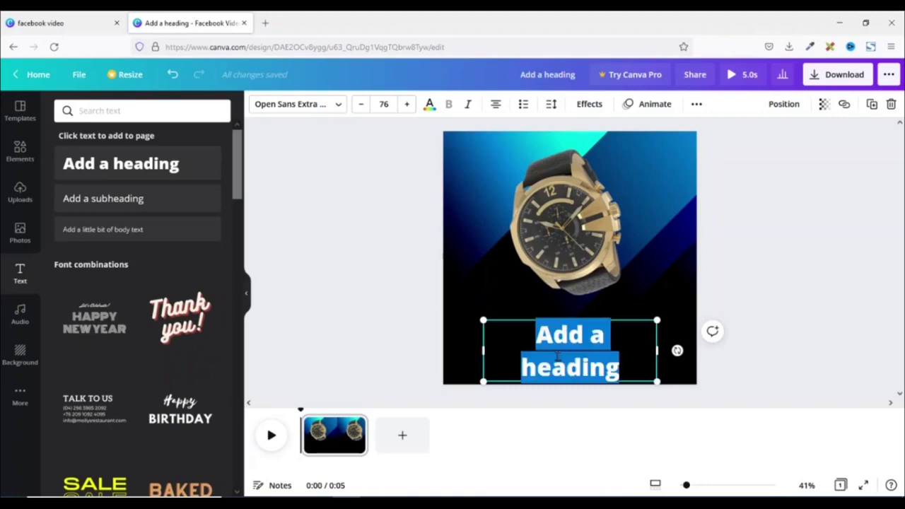
{"action": "left_click", "coordinate": [429, 104]}
{"action": "left_click", "coordinate": [212, 357]}
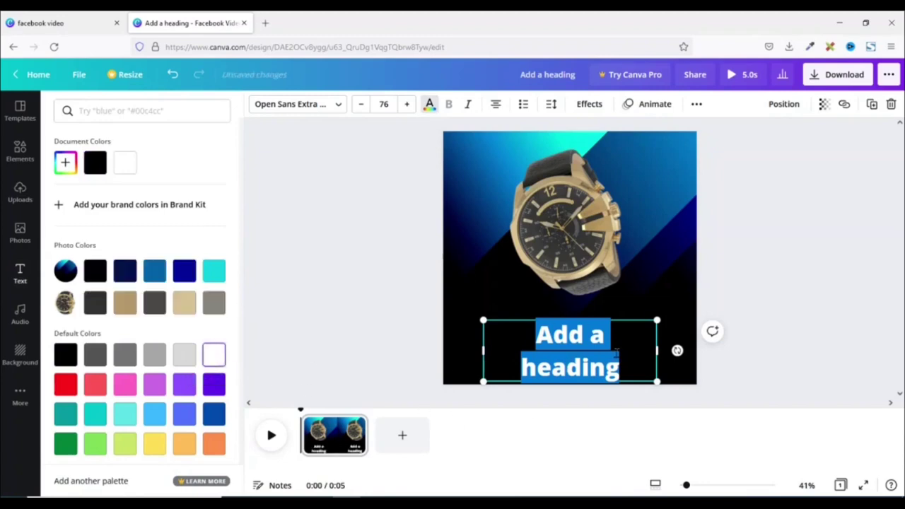
Replace the heading text with "THE NEW SPORTS WATCH FOR MEN"
{"action": "type", "text": "THE NEW"}
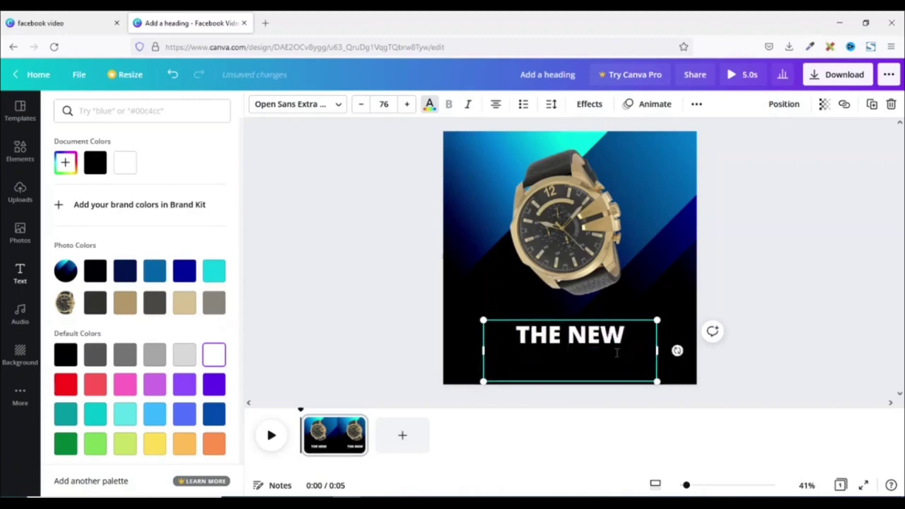
{"action": "type", "text": " SPORTS WA"}
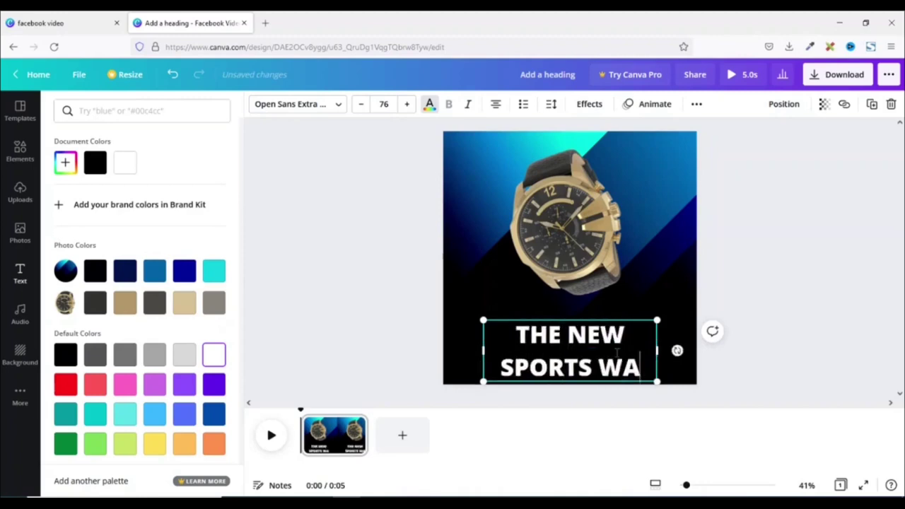
{"action": "type", "text": "TCH FOR MEN"}
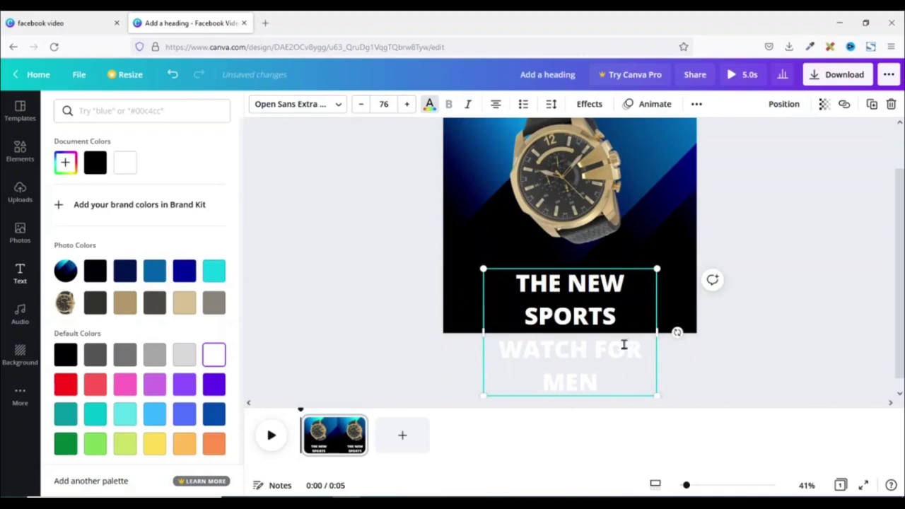
Widen the heading's text box on both sides and reduce its font size to 50
{"action": "left_click_drag", "start_coordinate": [657, 333], "coordinate": [723, 326]}
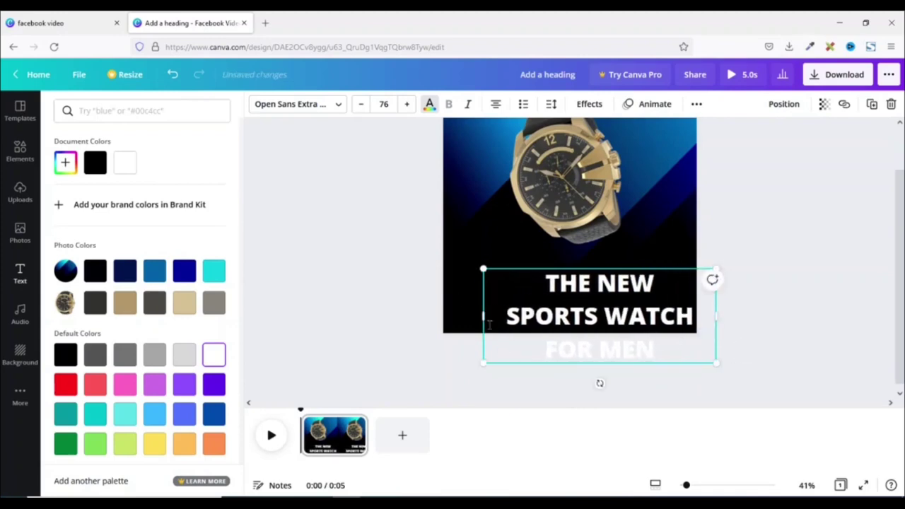
{"action": "left_click_drag", "start_coordinate": [483, 316], "coordinate": [463, 316]}
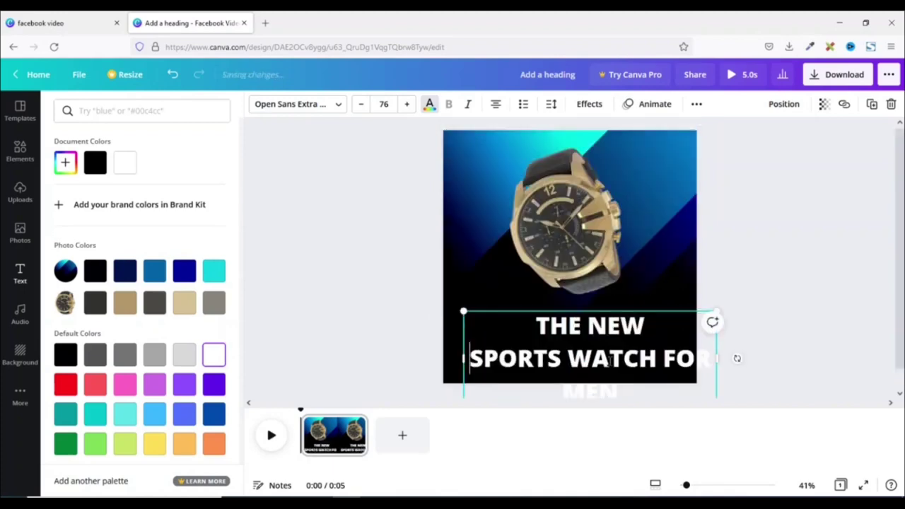
{"action": "triple_click", "coordinate": [608, 361]}
{"action": "key", "text": "ctrl+a"}
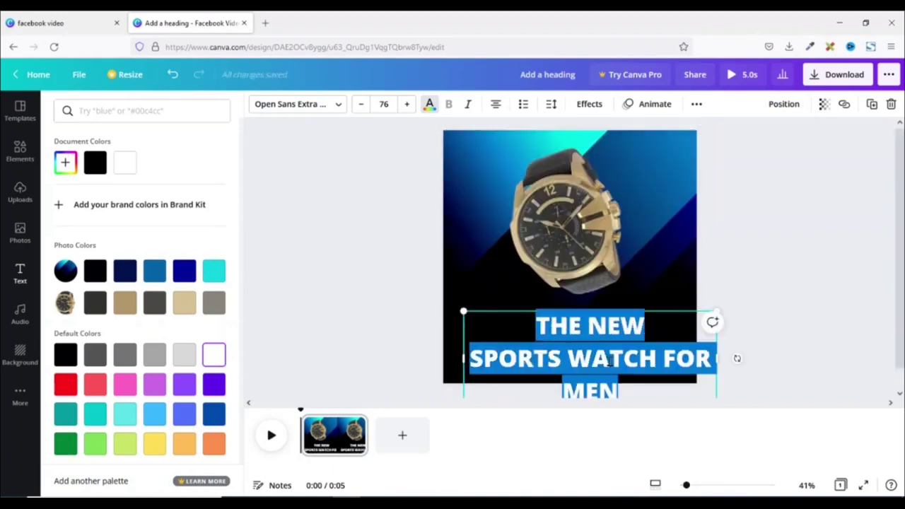
{"action": "left_click", "coordinate": [359, 110]}
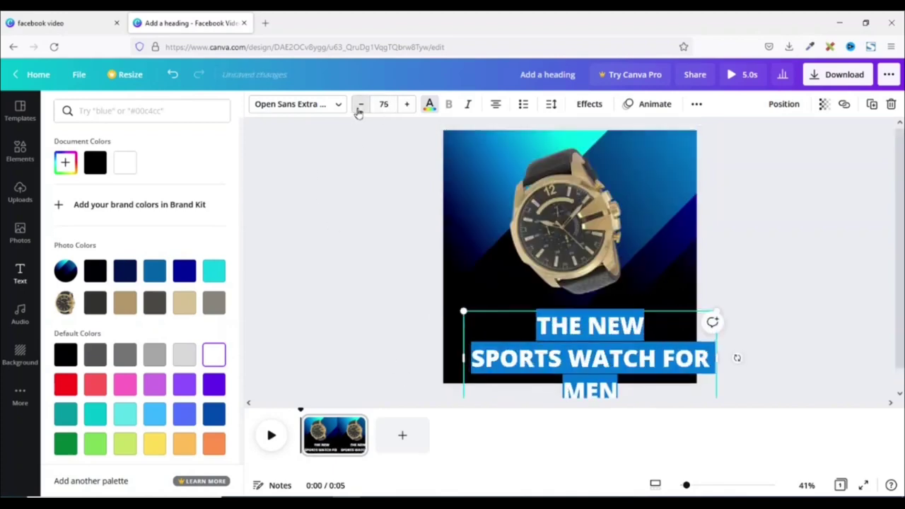
{"action": "left_click", "coordinate": [359, 110]}
{"action": "left_click", "coordinate": [359, 110]}
{"action": "left_click", "coordinate": [358, 110]}
{"action": "left_click", "coordinate": [358, 110]}
{"action": "left_click", "coordinate": [359, 110]}
{"action": "left_click", "coordinate": [359, 111]}
{"action": "left_click", "coordinate": [359, 111]}
{"action": "left_click", "coordinate": [359, 111]}
{"action": "left_click", "coordinate": [359, 110]}
{"action": "left_click", "coordinate": [358, 111]}
{"action": "left_click", "coordinate": [358, 111]}
{"action": "left_click", "coordinate": [358, 110]}
{"action": "left_click", "coordinate": [358, 111]}
{"action": "left_click", "coordinate": [358, 111]}
{"action": "left_click", "coordinate": [358, 110]}
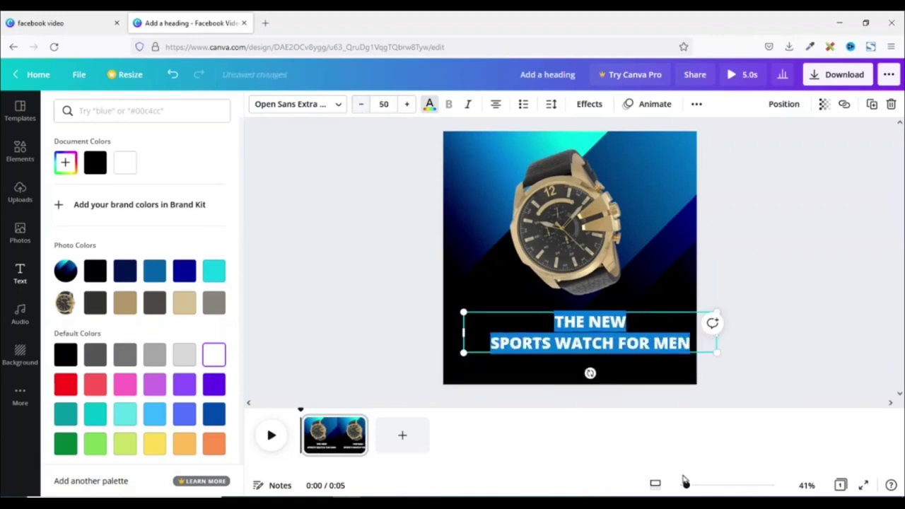
{"action": "key", "text": "Escape"}
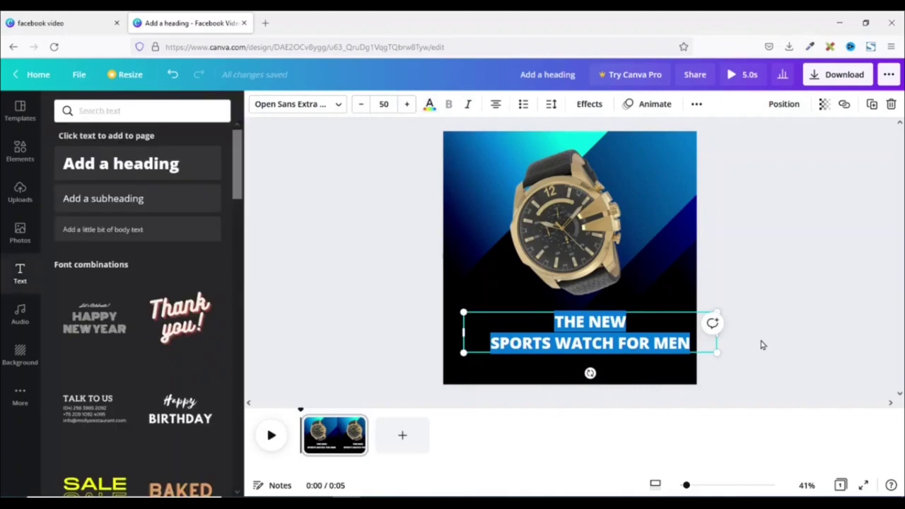
Center the heading horizontally on the page using page alignment
{"action": "left_click", "coordinate": [735, 338]}
{"action": "left_click", "coordinate": [647, 342]}
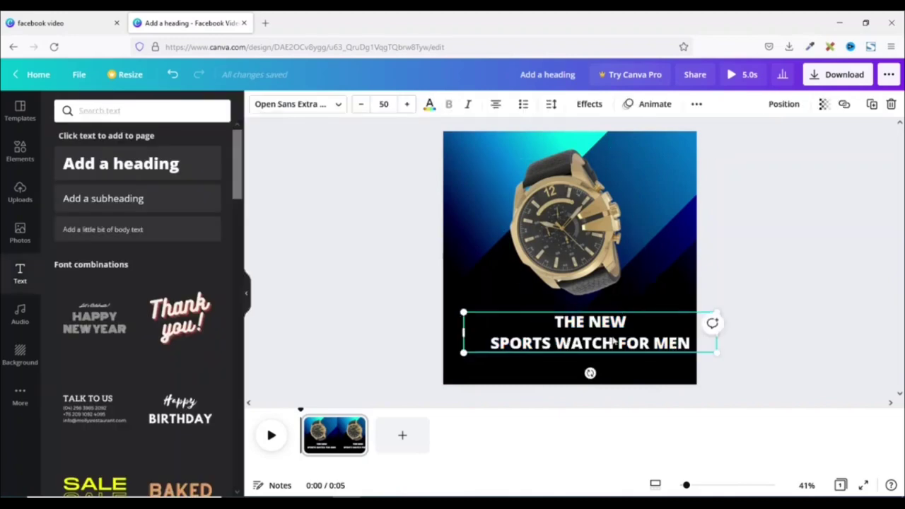
{"action": "left_click", "coordinate": [788, 110]}
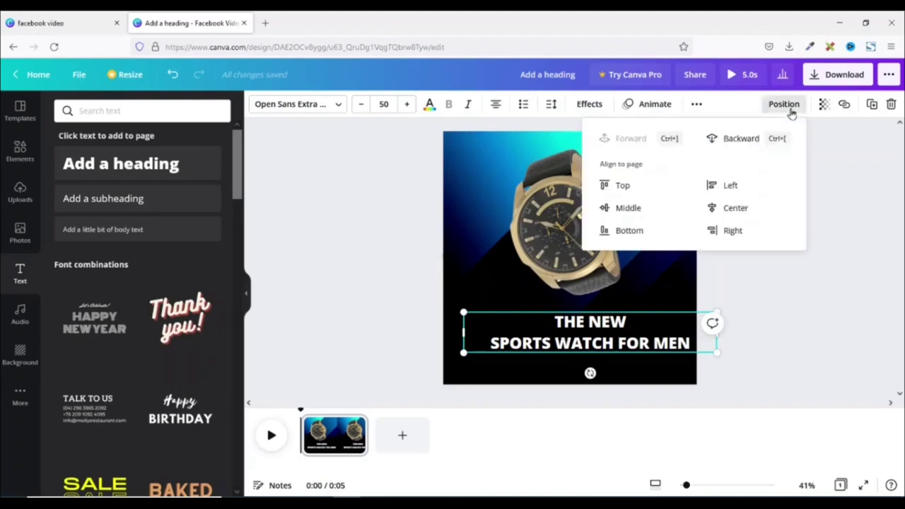
{"action": "left_click", "coordinate": [728, 210]}
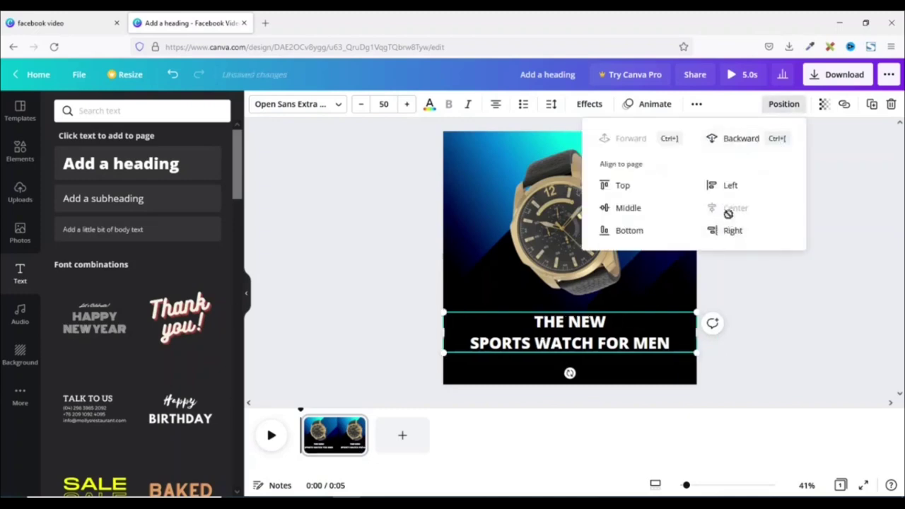
{"action": "left_click", "coordinate": [789, 351]}
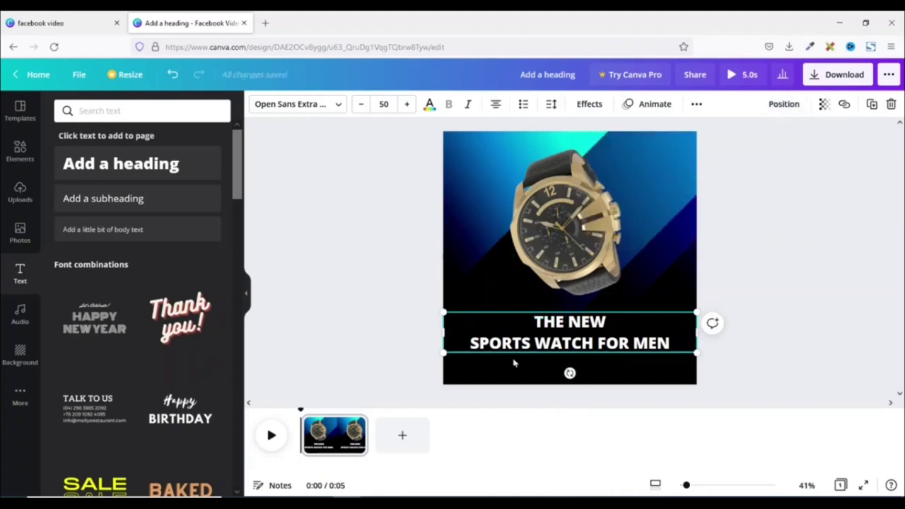
Duplicate the watch page and replace the heading on the copy with "WATERPROOF"
{"action": "right_click", "coordinate": [334, 439]}
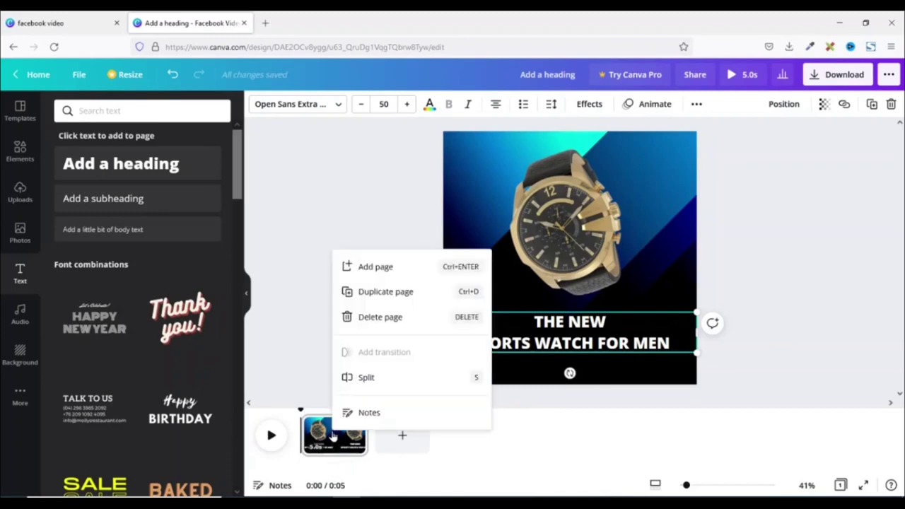
{"action": "left_click", "coordinate": [400, 292]}
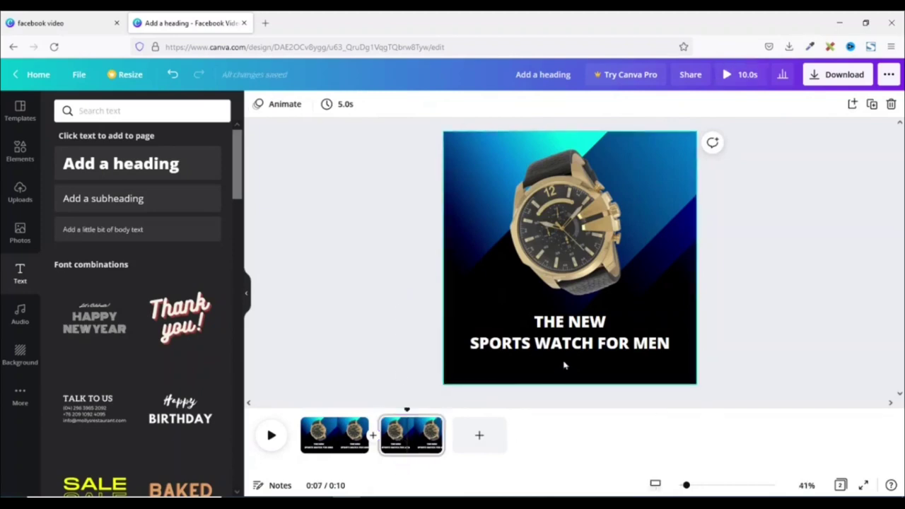
{"action": "triple_click", "coordinate": [578, 343]}
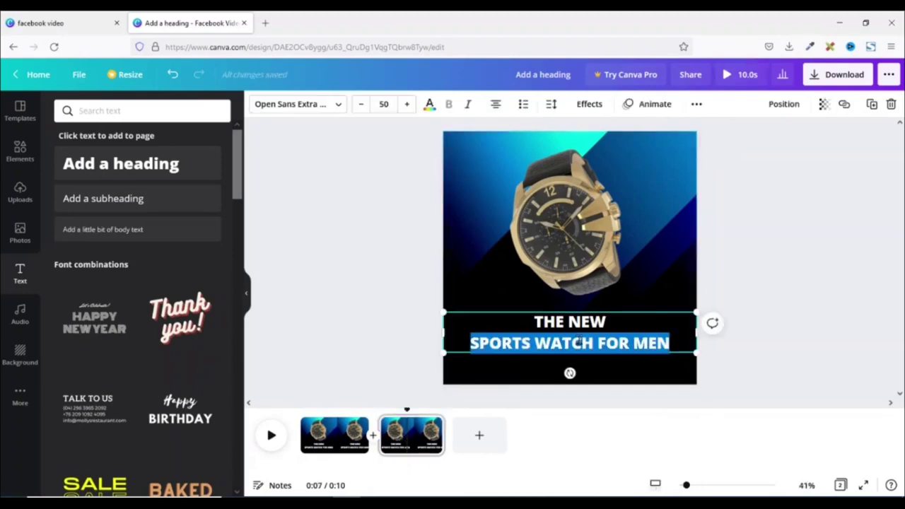
{"action": "key", "text": "ctrl+a"}
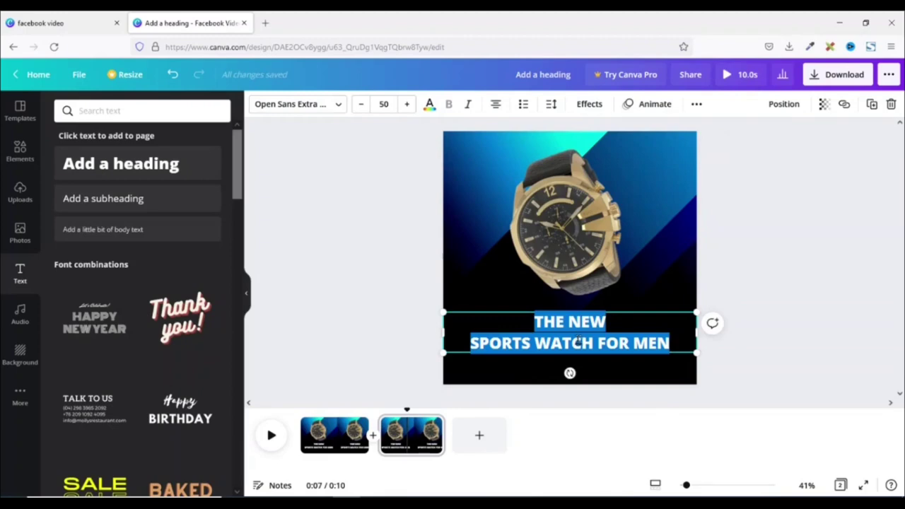
{"action": "type", "text": "WATERPROOF"}
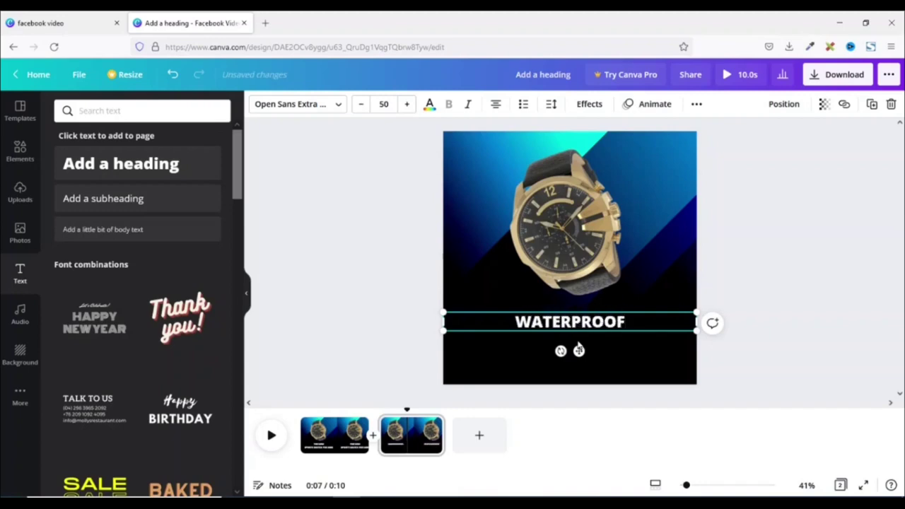
Move the "WATERPROOF" heading slightly lower on the second page, keeping it horizontally centered
{"action": "left_click", "coordinate": [655, 344]}
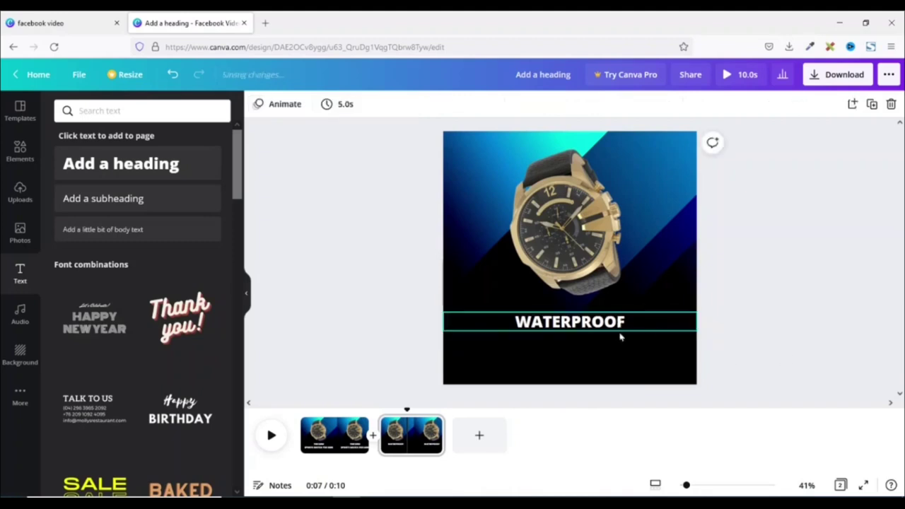
{"action": "mouse_move", "coordinate": [589, 333]}
{"action": "left_mouse_down"}
{"action": "mouse_move", "coordinate": [590, 345]}
{"action": "mouse_move", "coordinate": [565, 345]}
{"action": "mouse_move", "coordinate": [587, 339]}
{"action": "left_mouse_up"}
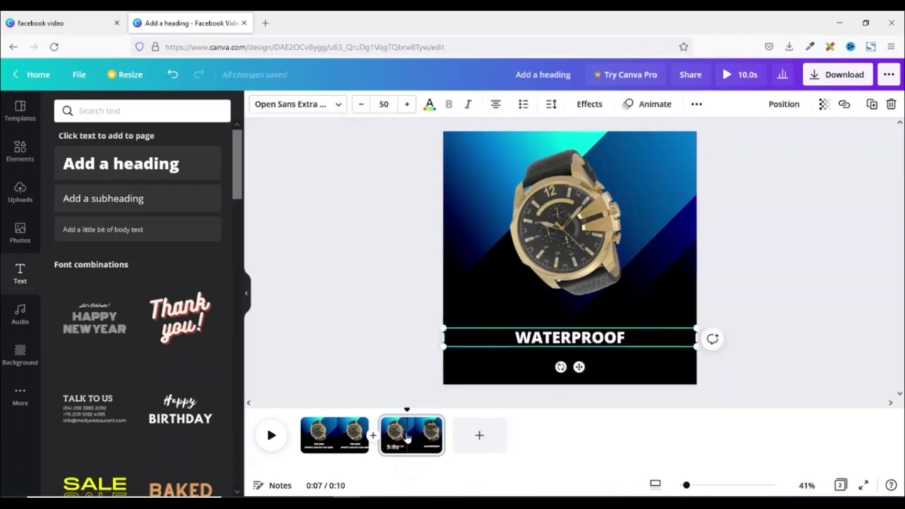
Duplicate the "WATERPROOF" page and replace the heading on the copy with "STAINLESS"
{"action": "left_click", "coordinate": [407, 439]}
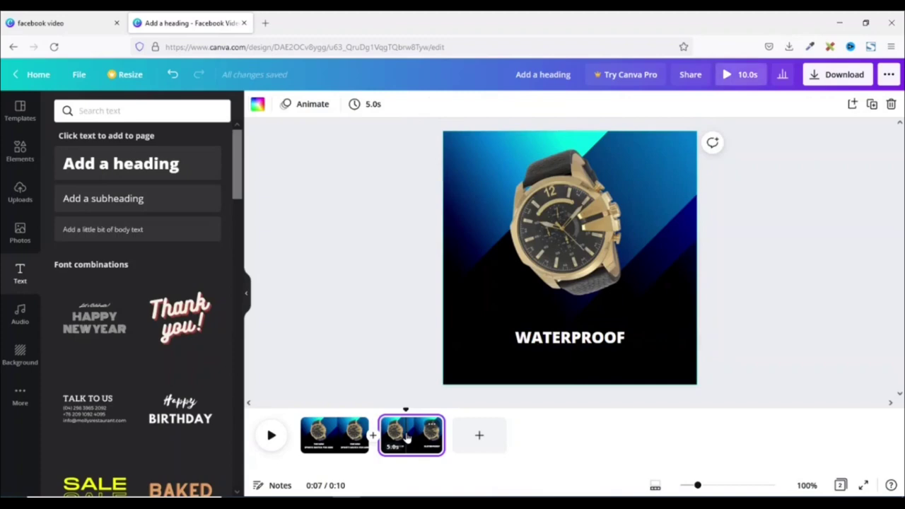
{"action": "right_click", "coordinate": [406, 438]}
{"action": "left_click", "coordinate": [493, 303]}
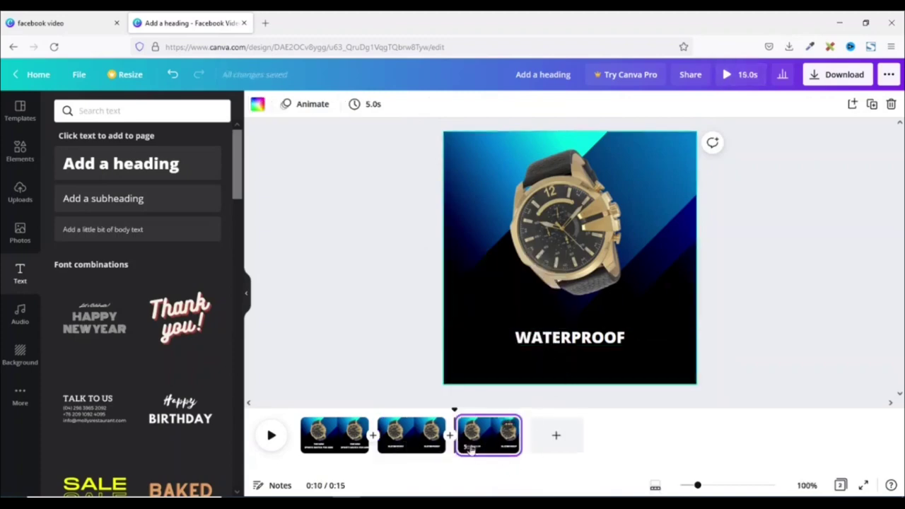
{"action": "left_click", "coordinate": [561, 339]}
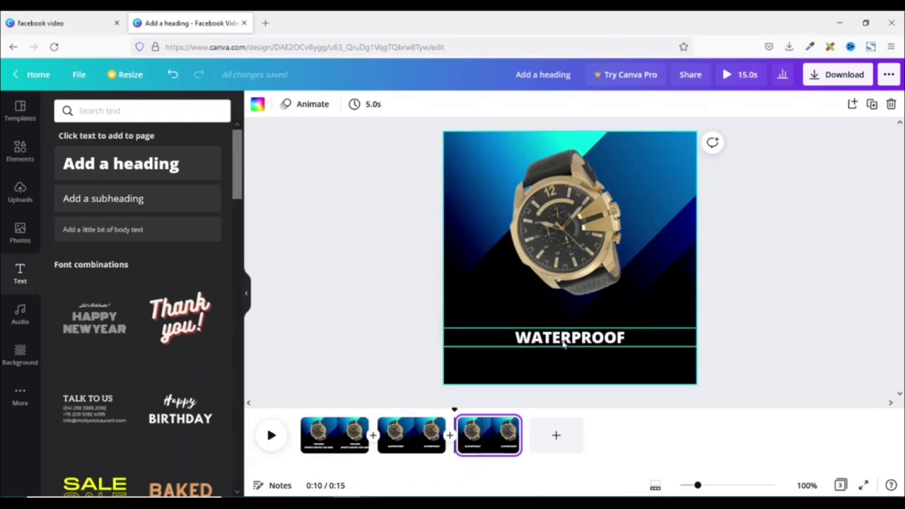
{"action": "left_click", "coordinate": [561, 339]}
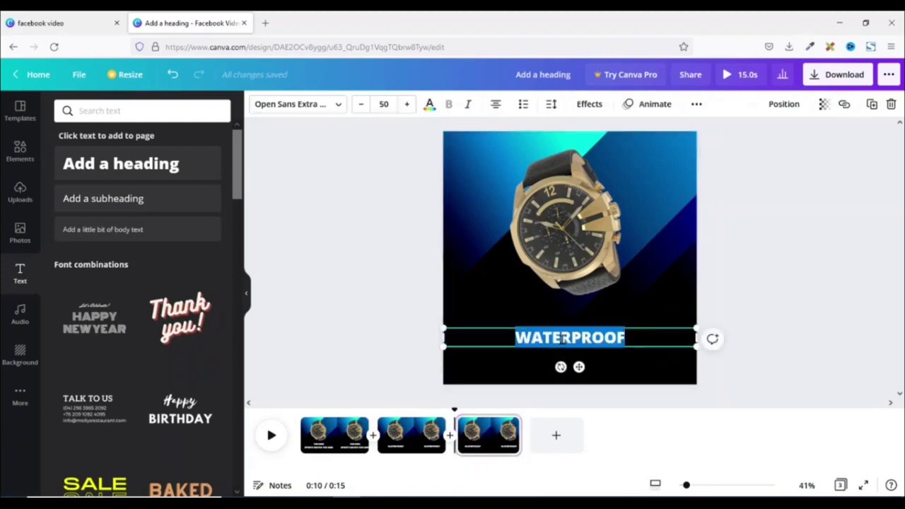
{"action": "type", "text": "STAN"}
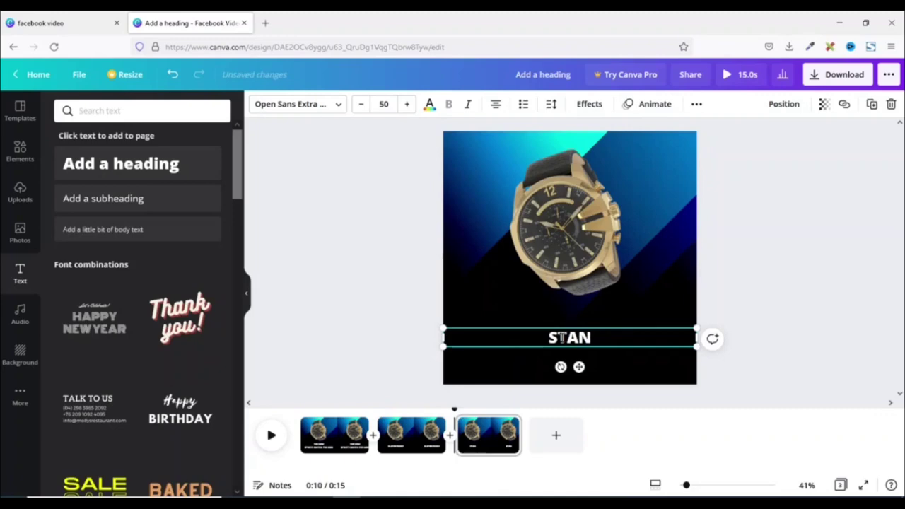
{"action": "key", "text": "BackSpace"}
{"action": "type", "text": "IN"}
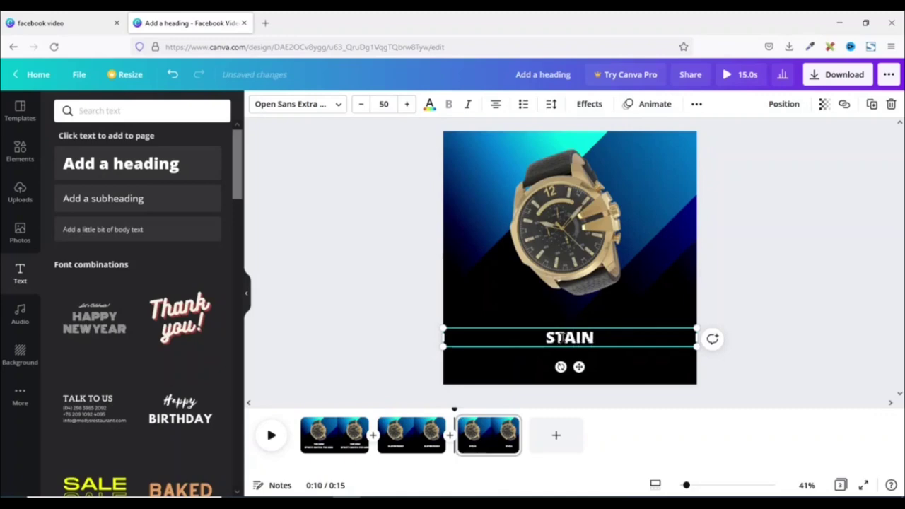
{"action": "type", "text": "LESS"}
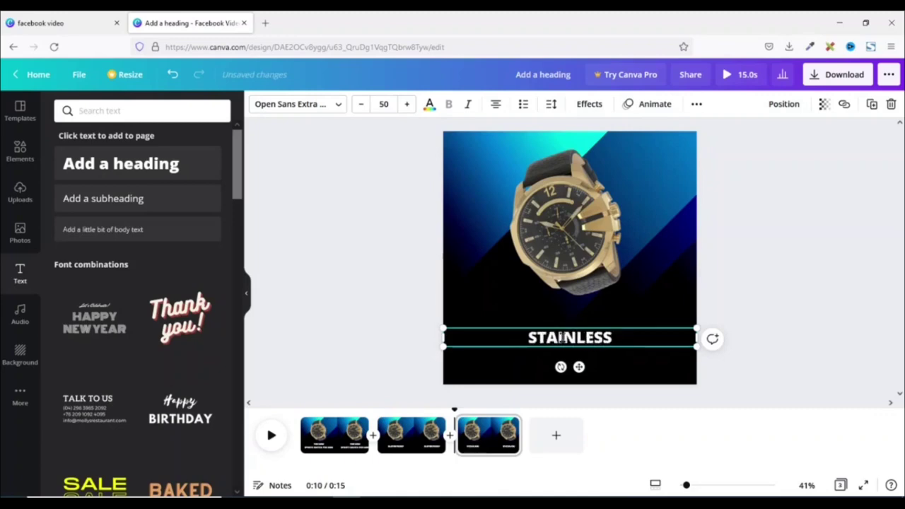
Duplicate the "STAINLESS" page and replace the heading on the copy with "DURABLE"
{"action": "right_click", "coordinate": [483, 438]}
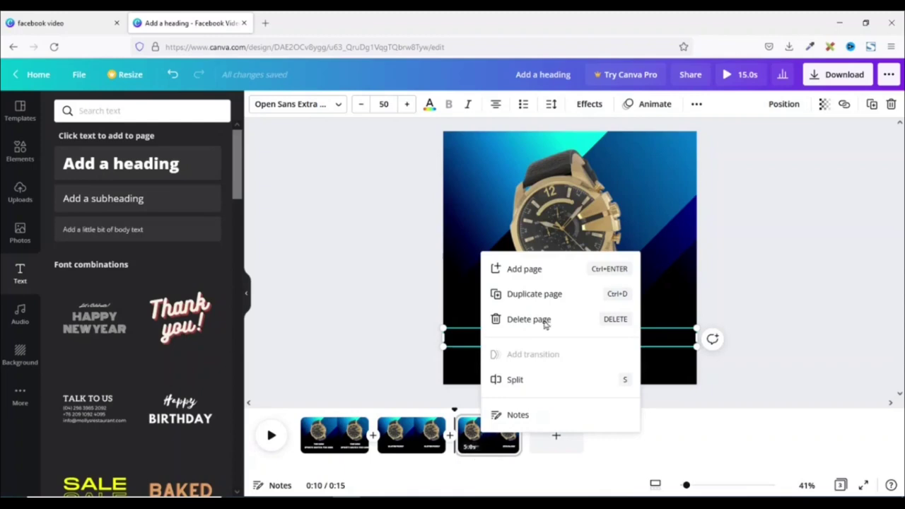
{"action": "left_click", "coordinate": [554, 296]}
{"action": "double_click", "coordinate": [560, 338]}
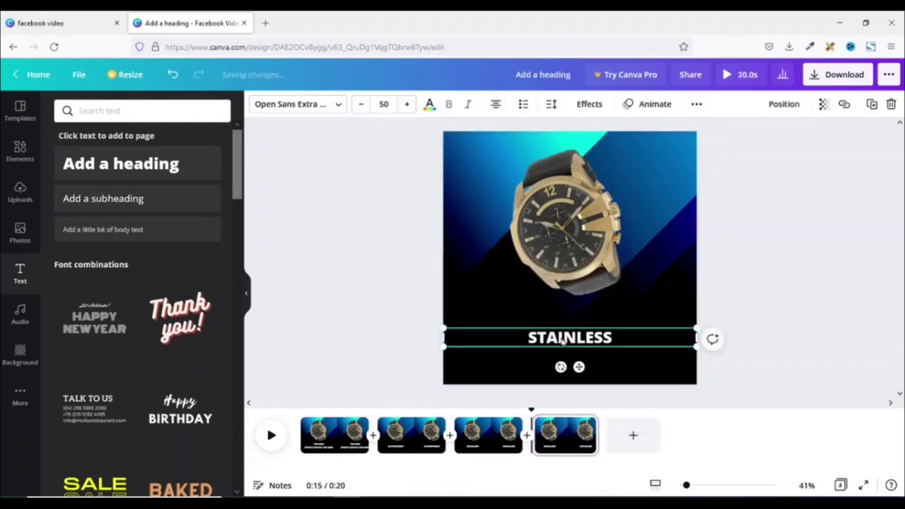
{"action": "type", "text": "DURABLE"}
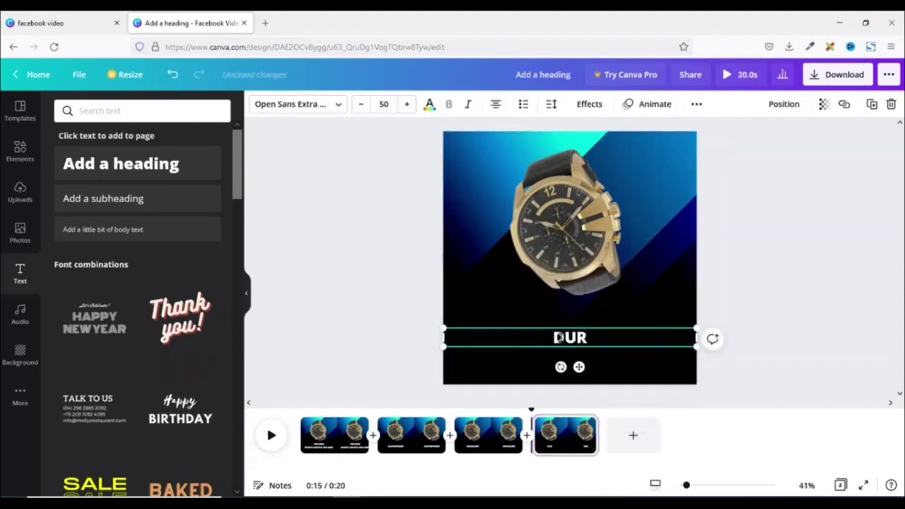
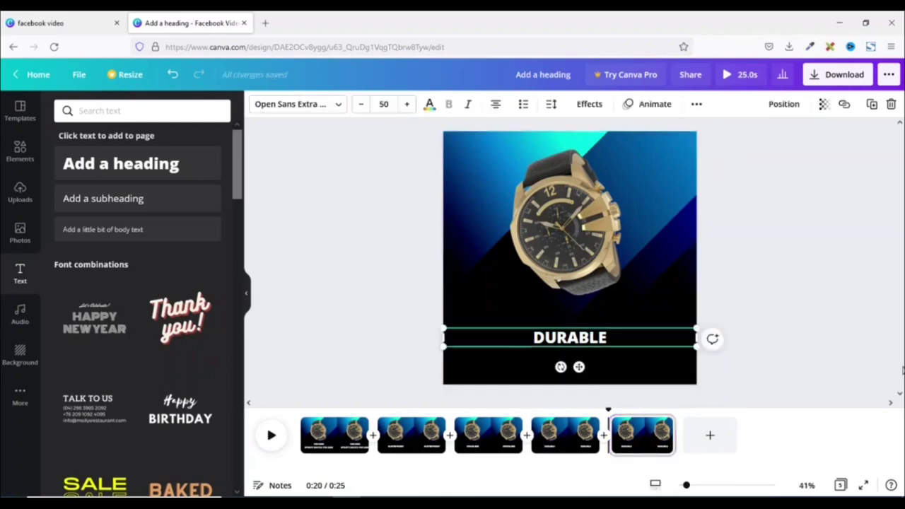
On the fifth page, delete the "DURABLE" heading and paste in a copy of the first page's heading
{"action": "left_click", "coordinate": [562, 344]}
{"action": "key", "text": "Delete"}
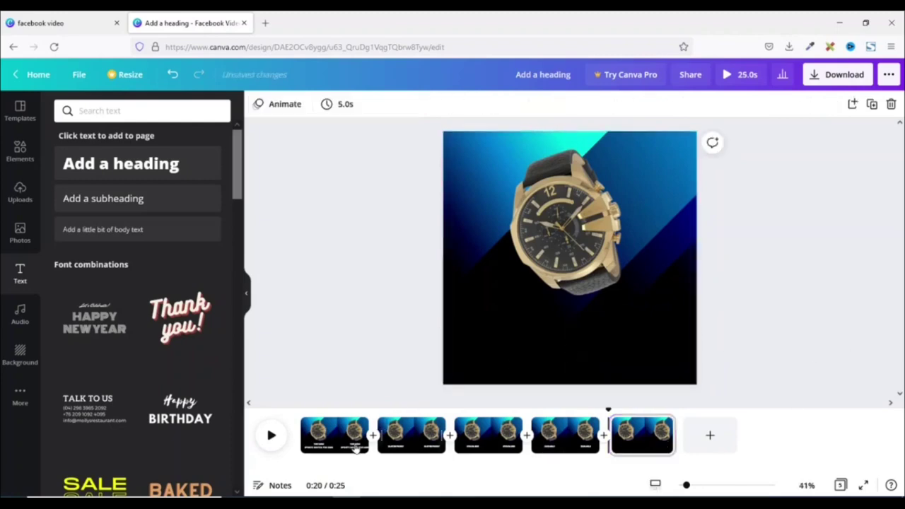
{"action": "left_click", "coordinate": [317, 443]}
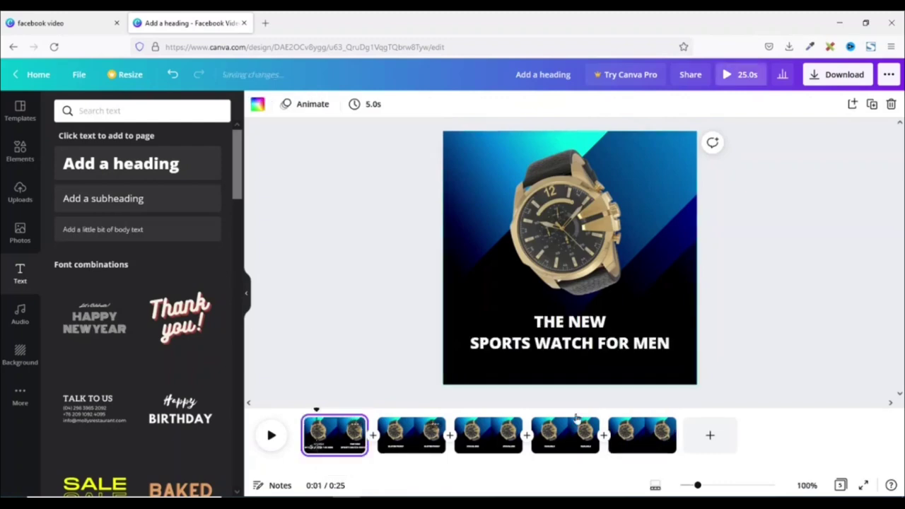
{"action": "left_click", "coordinate": [581, 344]}
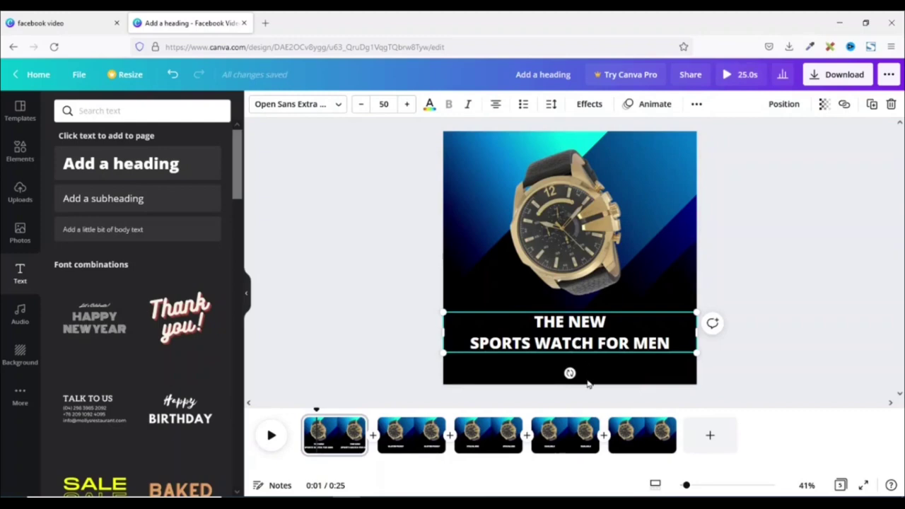
{"action": "left_click", "coordinate": [639, 443]}
{"action": "key", "text": "ctrl+v"}
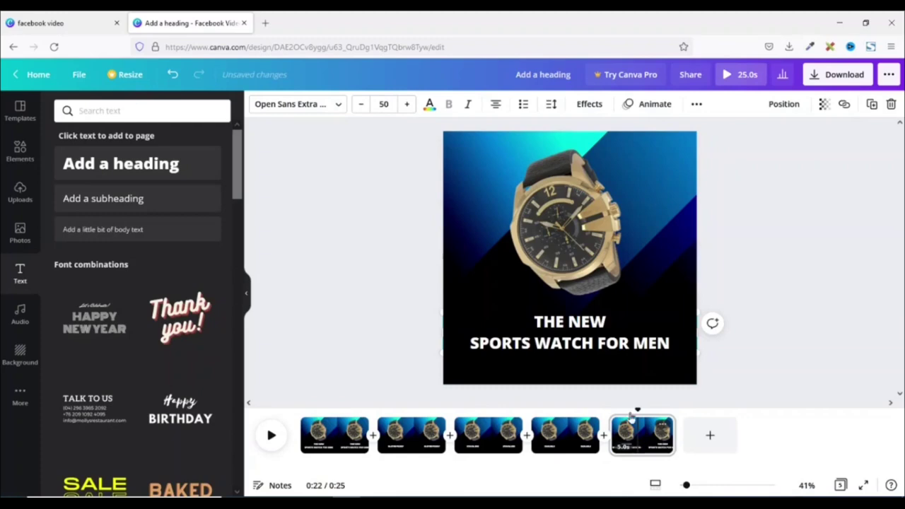
{"action": "key", "text": "Escape"}
Remove the "THE NEW" line from the fifth page's heading, leaving only "SPORTS WATCH FOR MEN"
{"action": "left_click", "coordinate": [589, 342]}
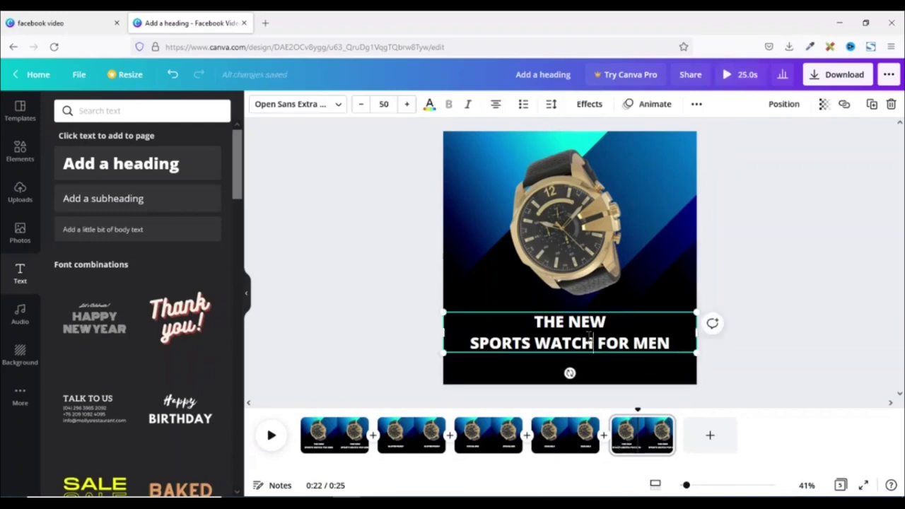
{"action": "triple_click", "coordinate": [586, 323]}
{"action": "key", "text": "BackSpace"}
{"action": "key", "text": "Delete"}
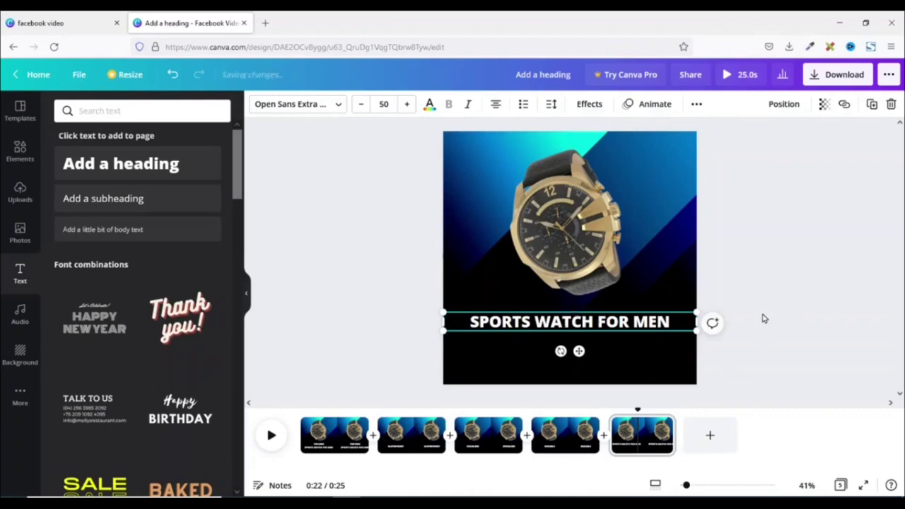
{"action": "left_click", "coordinate": [770, 321]}
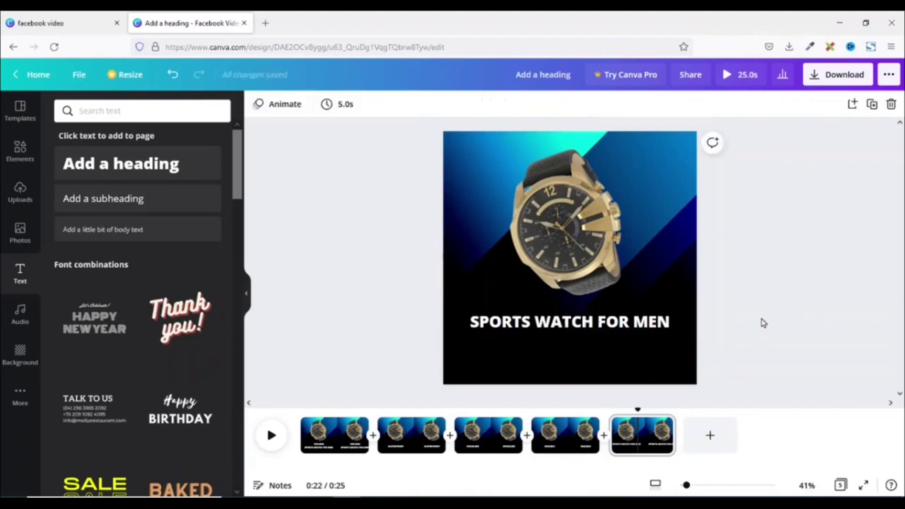
On the fifth page, duplicate the "SPORTS WATCH FOR MEN" heading, place the copy just below it and change its text to "UP TO 65% OFF"
{"action": "left_click", "coordinate": [577, 327]}
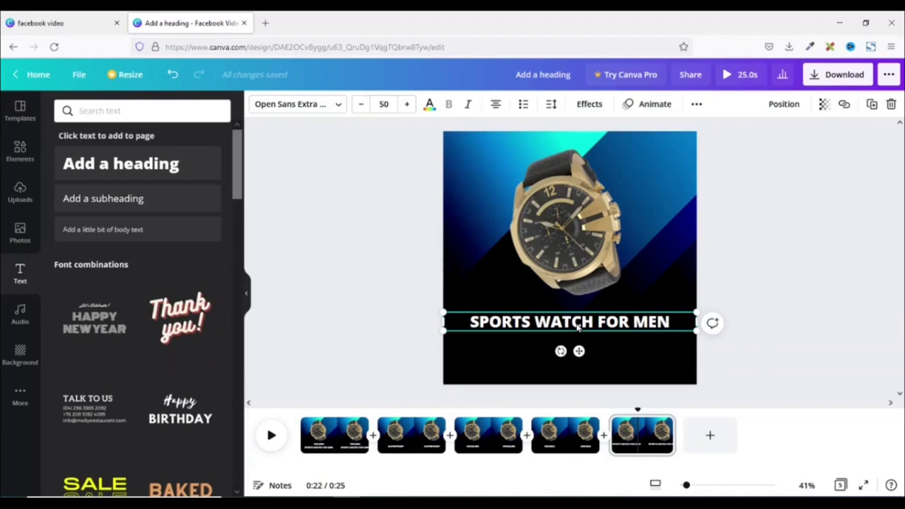
{"action": "key", "text": "ctrl+d"}
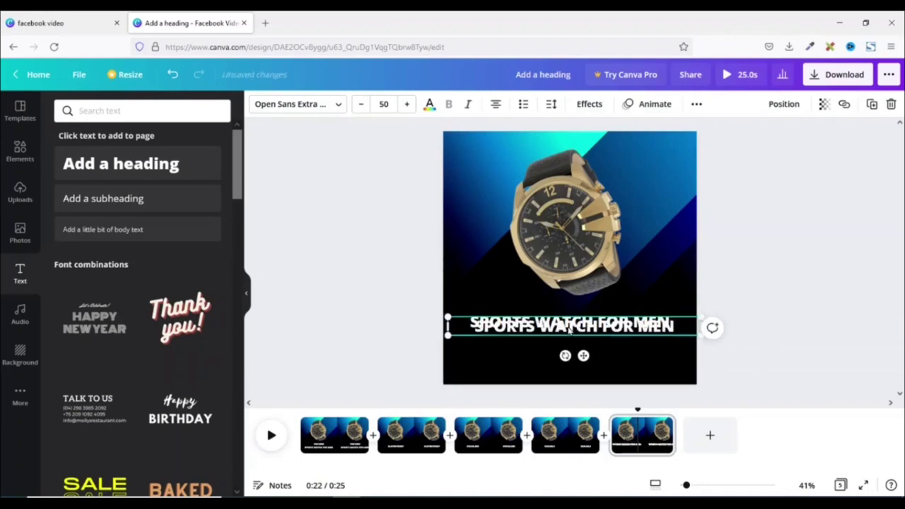
{"action": "mouse_move", "coordinate": [569, 329]}
{"action": "left_mouse_down"}
{"action": "mouse_move", "coordinate": [560, 341]}
{"action": "mouse_move", "coordinate": [569, 347]}
{"action": "left_mouse_up"}
{"action": "double_click", "coordinate": [615, 345]}
{"action": "type", "text": "UP T"}
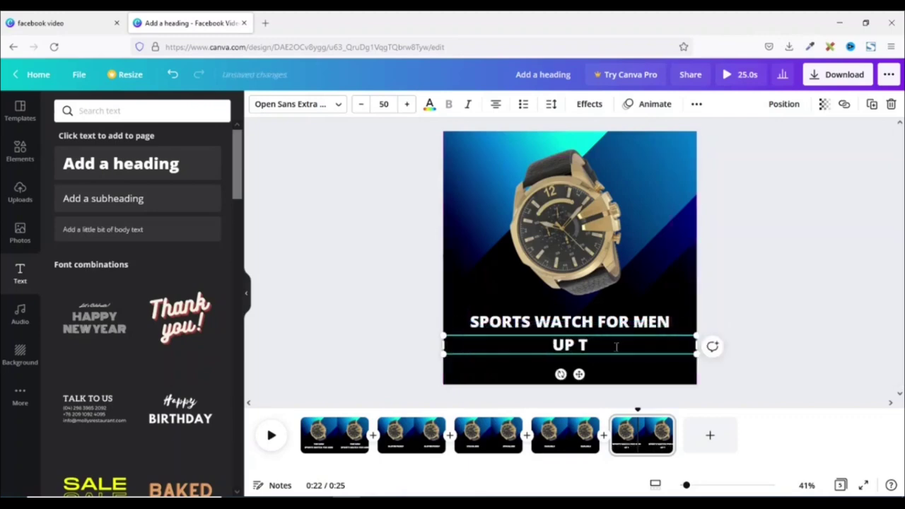
{"action": "type", "text": "O 65% OFF"}
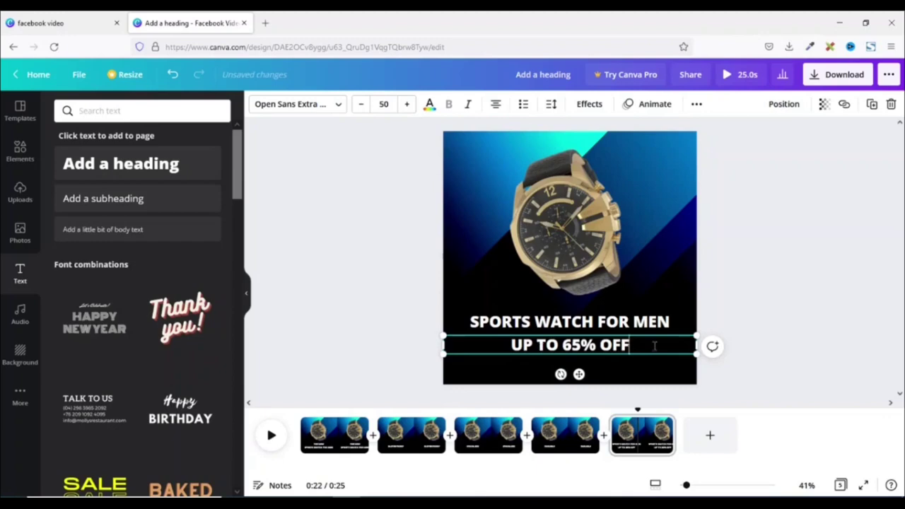
{"action": "left_click", "coordinate": [751, 330]}
Duplicate the "UP TO 65% OFF" line, place the copy beneath it and change its text to "Our Regular Price. Choose Brand & Style"
{"action": "left_click", "coordinate": [593, 355]}
{"action": "left_click_drag", "start_coordinate": [593, 352], "coordinate": [585, 366]}
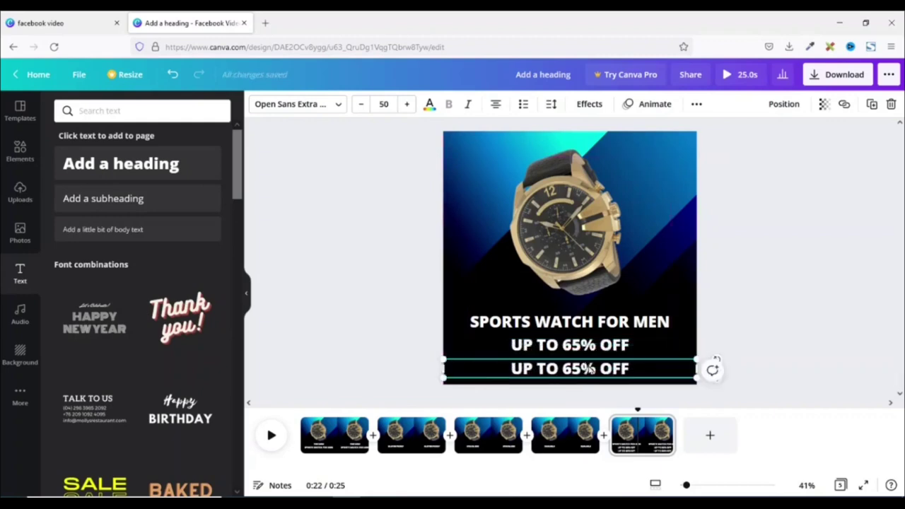
{"action": "double_click", "coordinate": [586, 366]}
{"action": "type", "text": "O"}
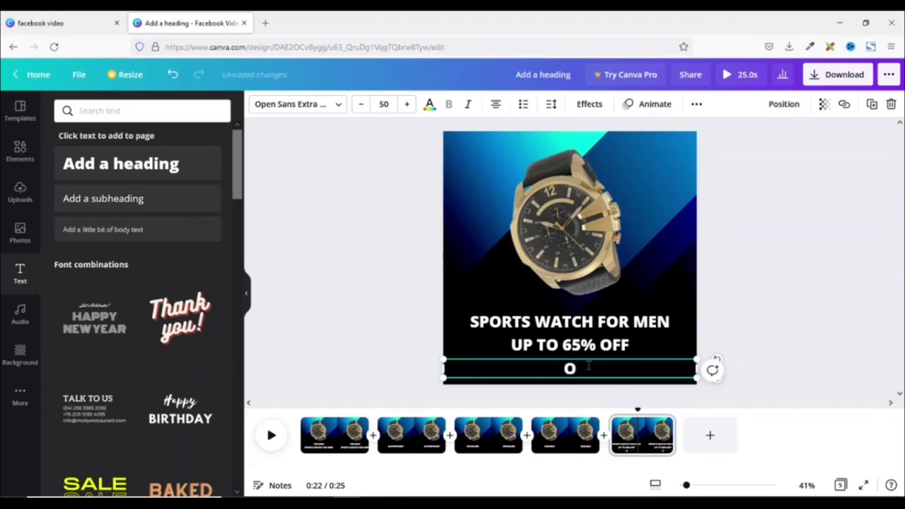
{"action": "type", "text": "ur Regu"}
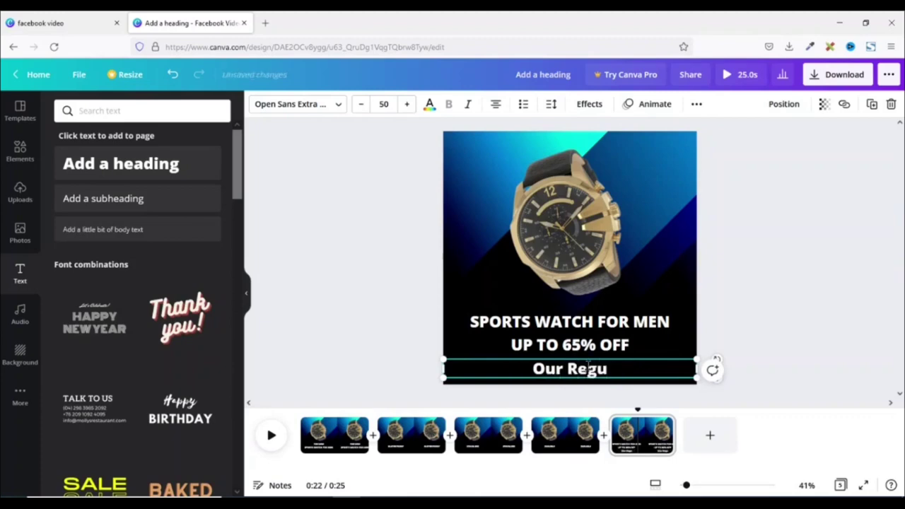
{"action": "type", "text": "lar Price"}
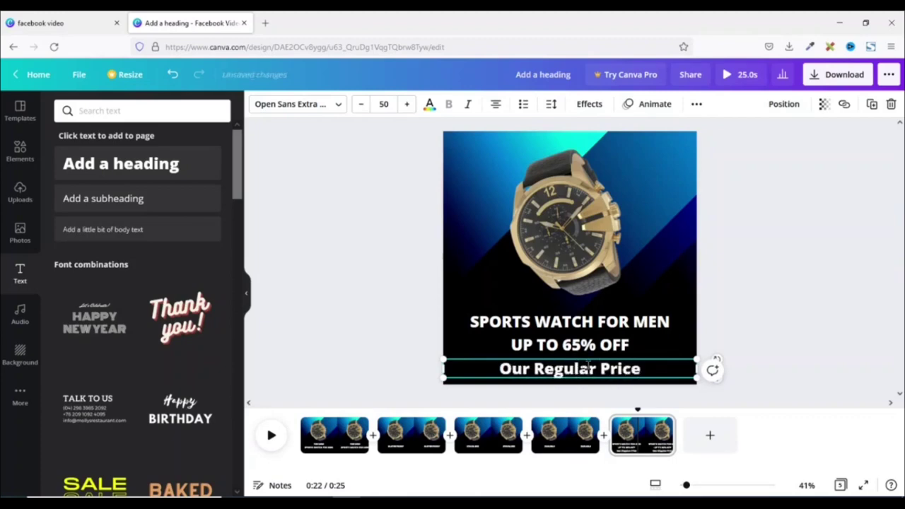
{"action": "type", "text": ". Cohoosew"}
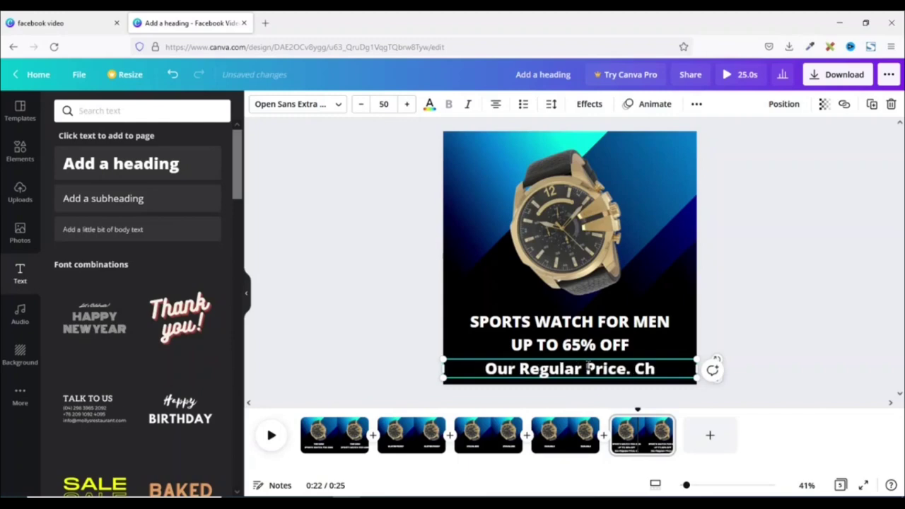
{"action": "key", "text": "BackSpace"}
{"action": "type", "text": "Brand"}
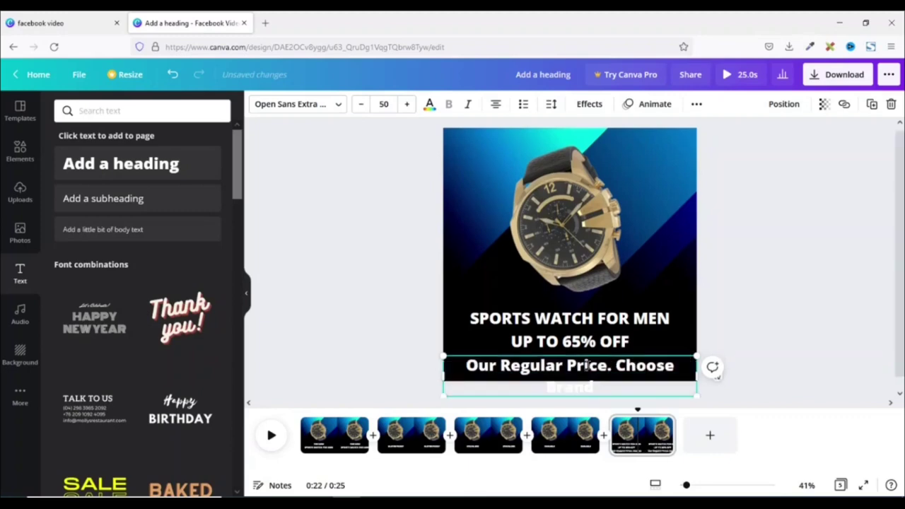
{"action": "type", "text": " & Style"}
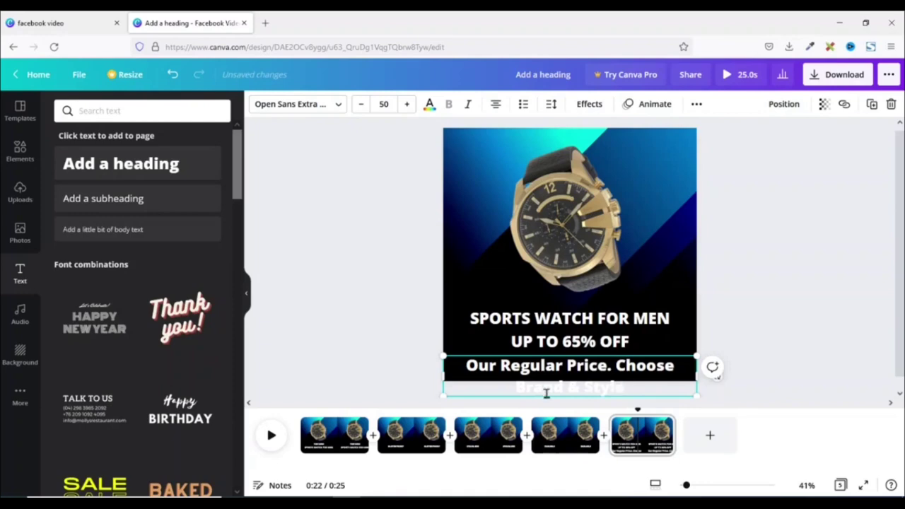
Set the font size of the "Our Regular Price. Choose Brand & Style" line to 25
{"action": "triple_click", "coordinate": [639, 380]}
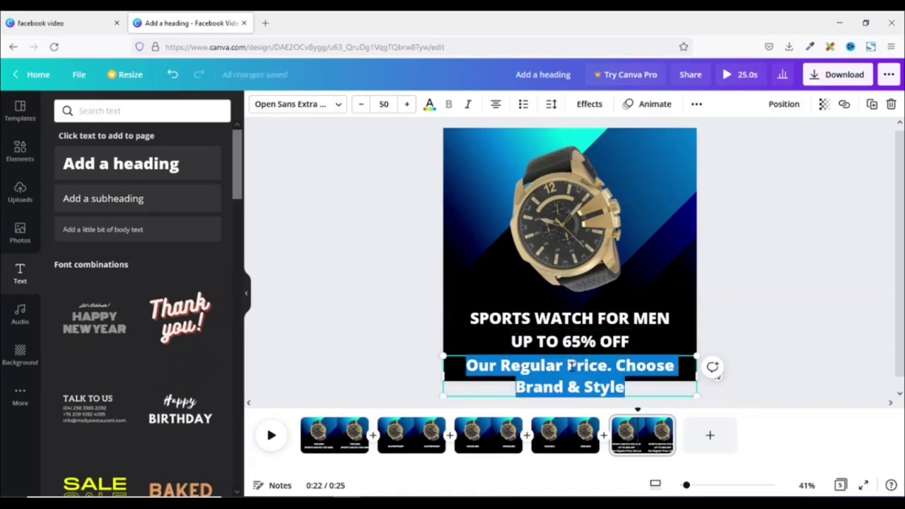
{"action": "left_click", "coordinate": [383, 104]}
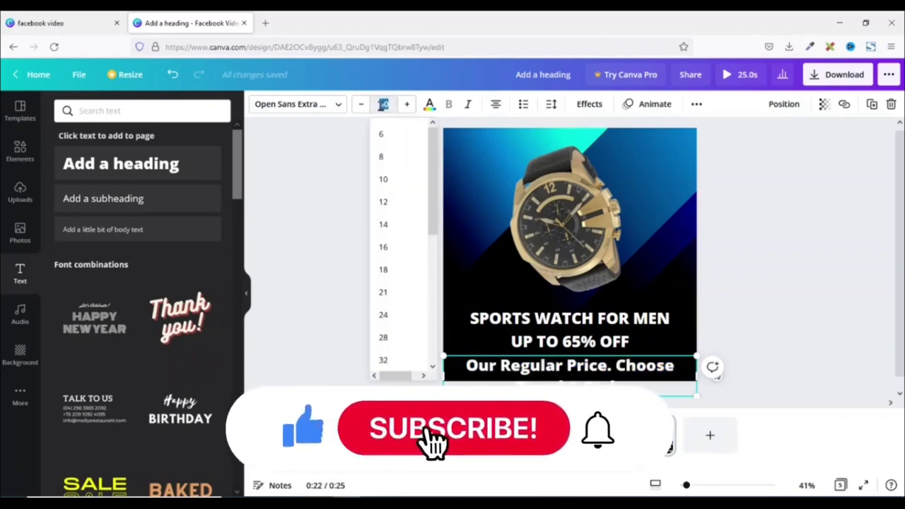
{"action": "type", "text": "20"}
{"action": "key", "text": "Return"}
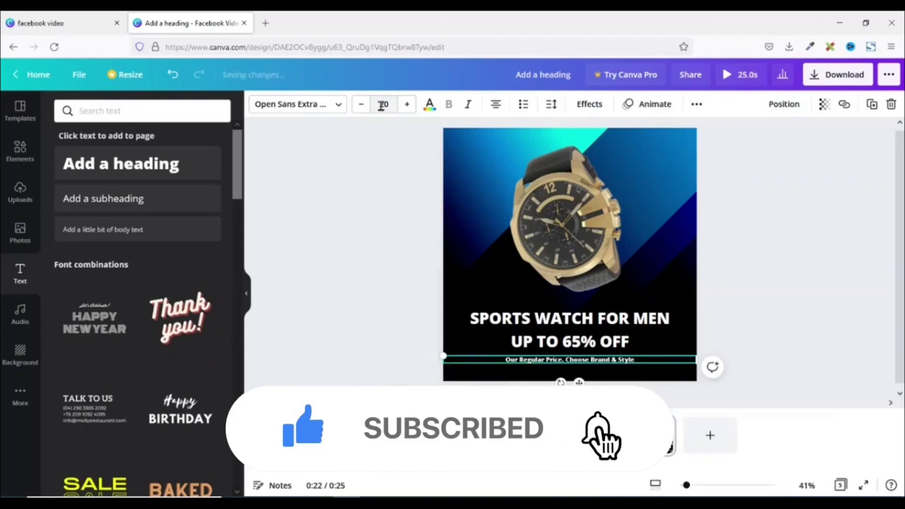
{"action": "left_click", "coordinate": [408, 105]}
{"action": "left_click", "coordinate": [407, 105]}
{"action": "left_click", "coordinate": [407, 104]}
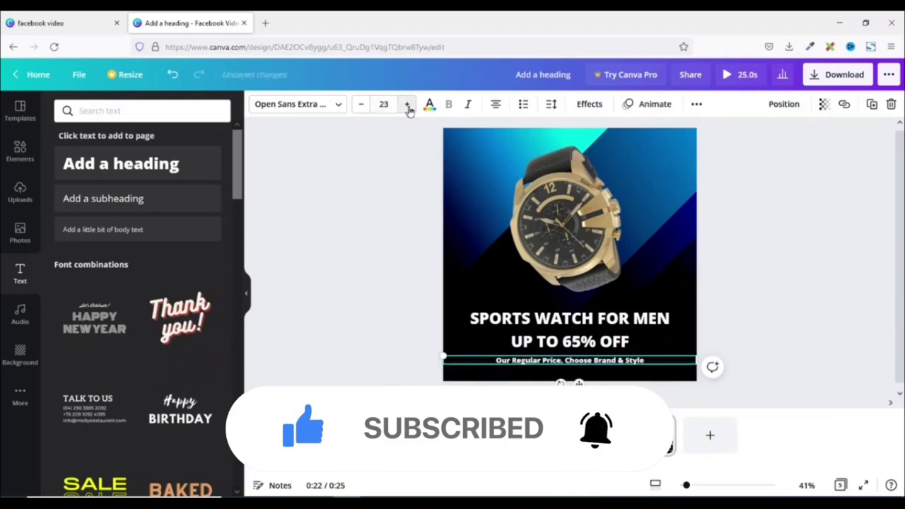
{"action": "left_click", "coordinate": [407, 104]}
{"action": "left_click", "coordinate": [407, 105]}
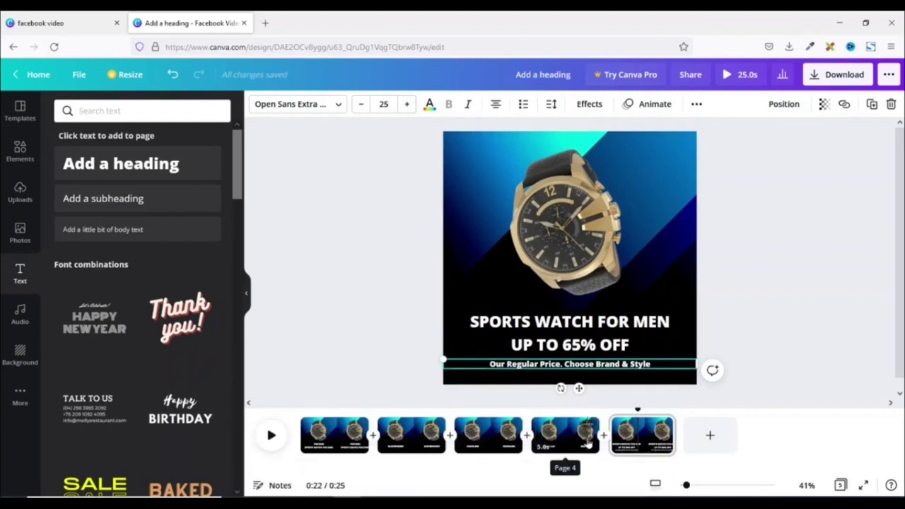
Change the font of the "UP TO 65% OFF" line to Eczar SemiBold and make it bold
{"action": "left_click", "coordinate": [555, 344]}
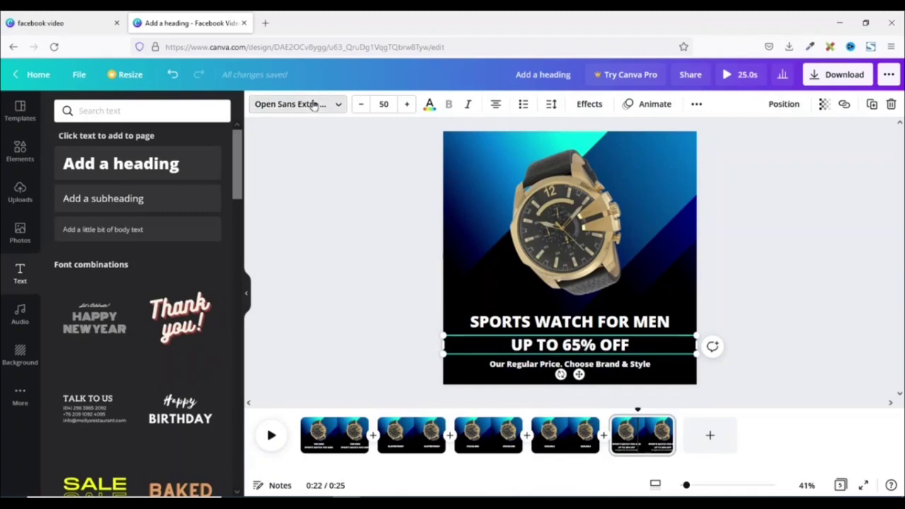
{"action": "left_click", "coordinate": [290, 105]}
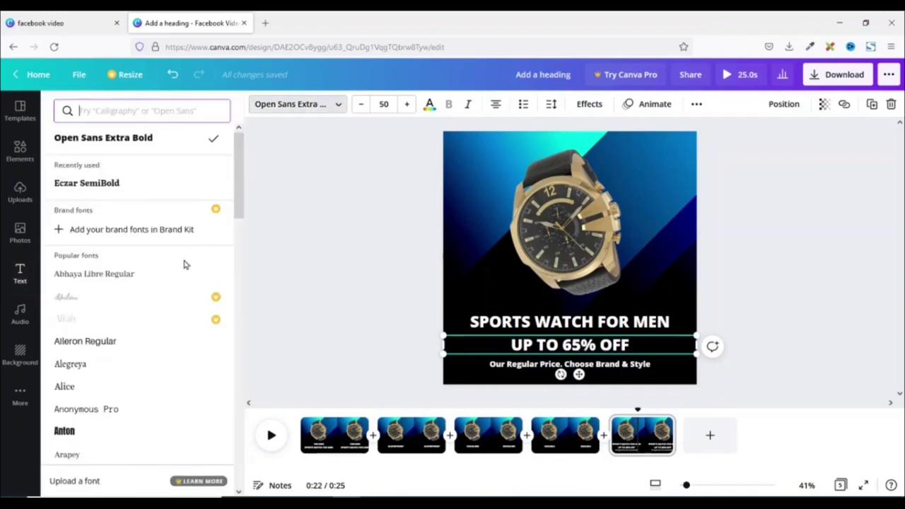
{"action": "scroll", "coordinate": [183, 263], "scroll_direction": "down", "scroll_amount": 8}
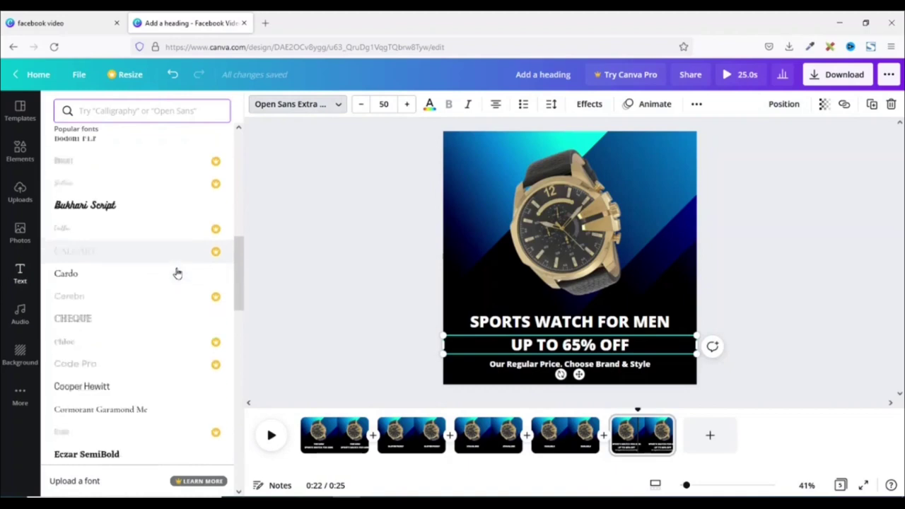
{"action": "scroll", "coordinate": [177, 273], "scroll_direction": "down", "scroll_amount": 2}
{"action": "left_click", "coordinate": [103, 398]}
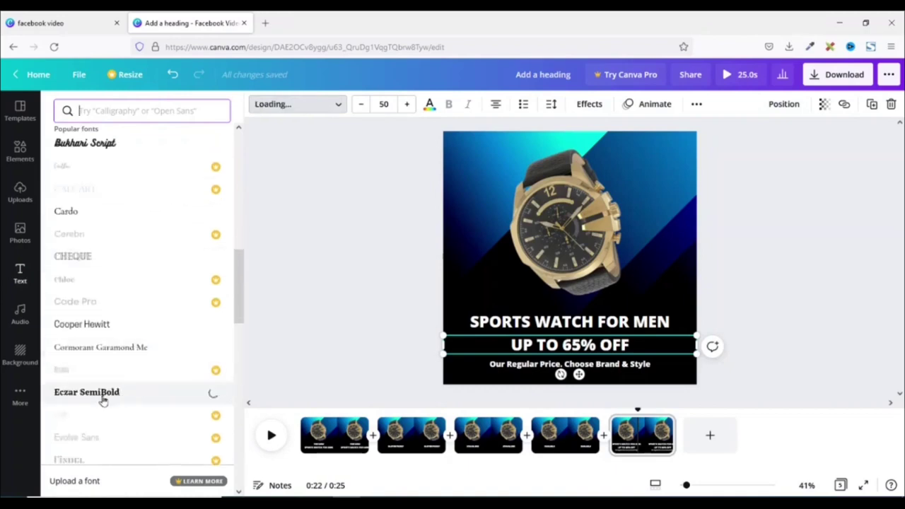
{"action": "left_click", "coordinate": [450, 105]}
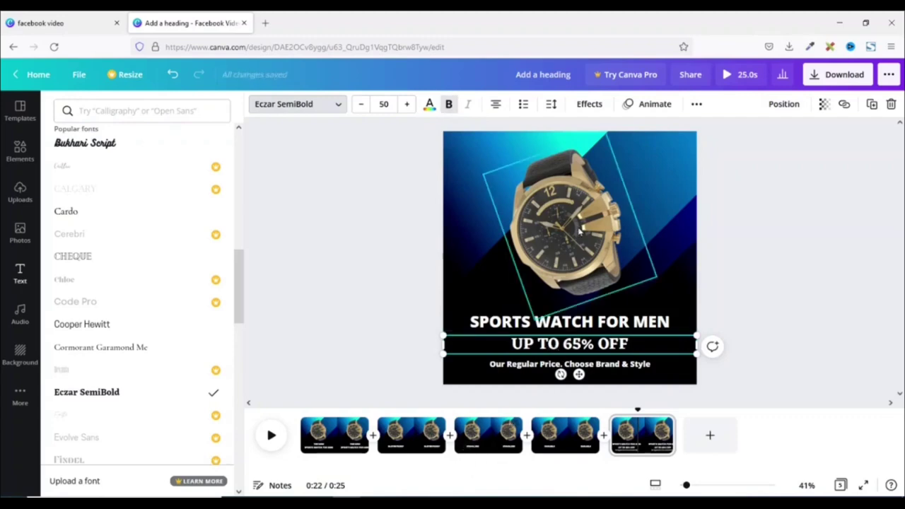
Colour the "UP TO 65% OFF" line with the darker gold from the watch photo's palette, and preview the video
{"action": "left_click", "coordinate": [429, 104]}
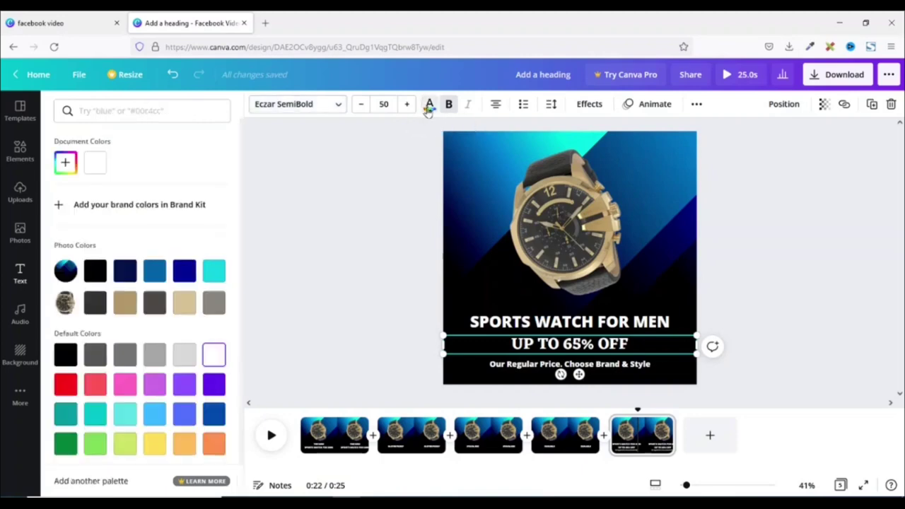
{"action": "left_click", "coordinate": [125, 304]}
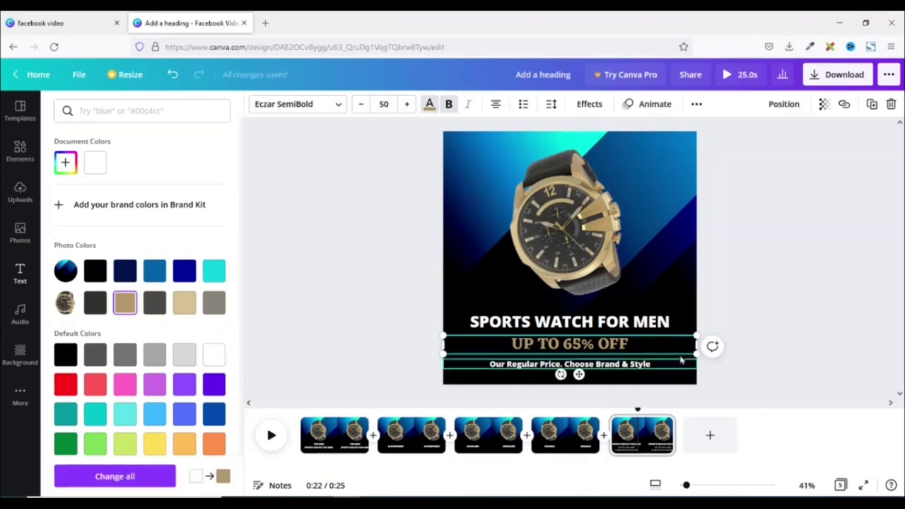
{"action": "left_click", "coordinate": [735, 77]}
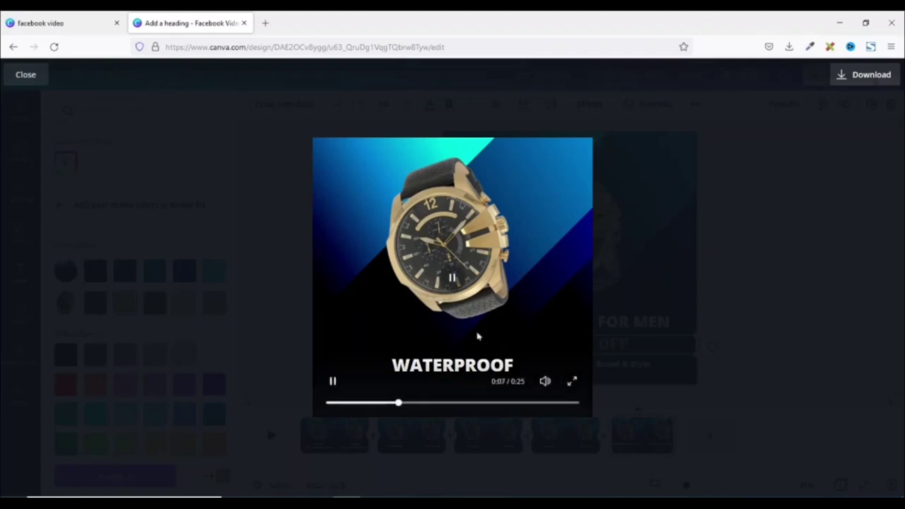
{"action": "left_click", "coordinate": [26, 75]}
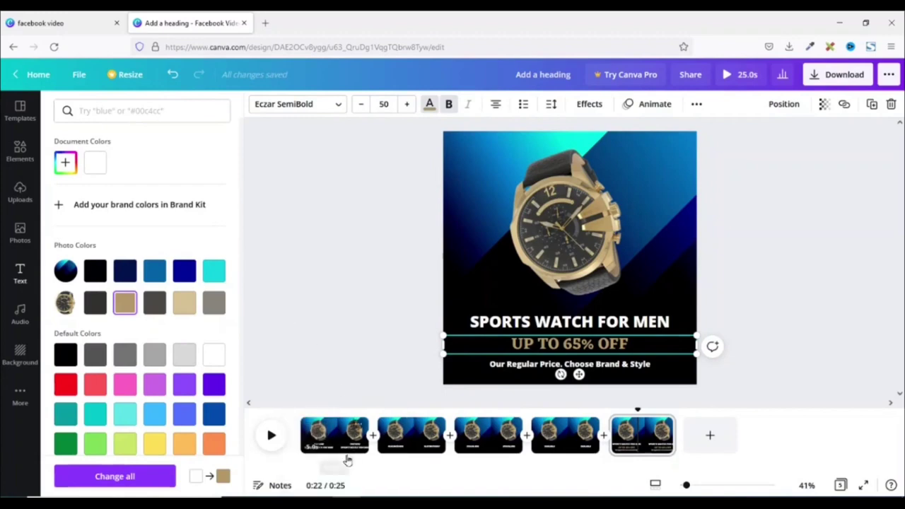
Apply the Rise page animation to the first page
{"action": "left_click", "coordinate": [332, 437]}
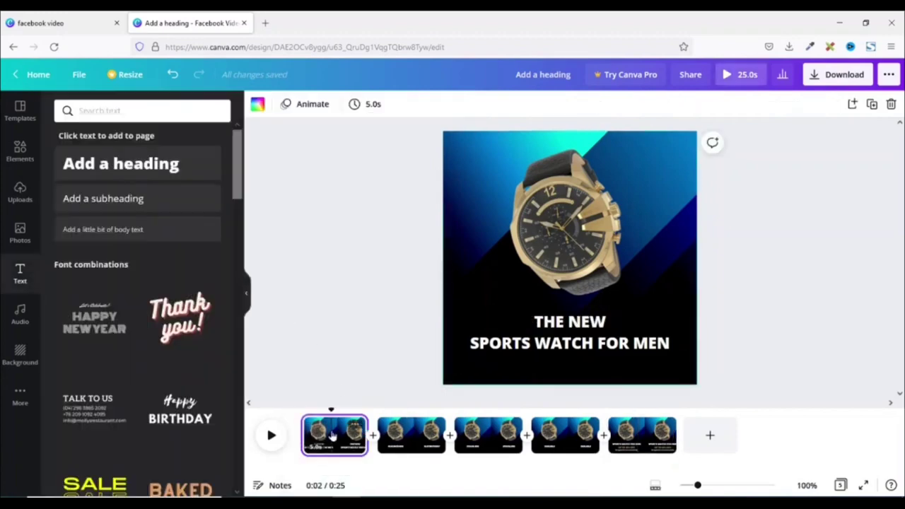
{"action": "left_click", "coordinate": [309, 104]}
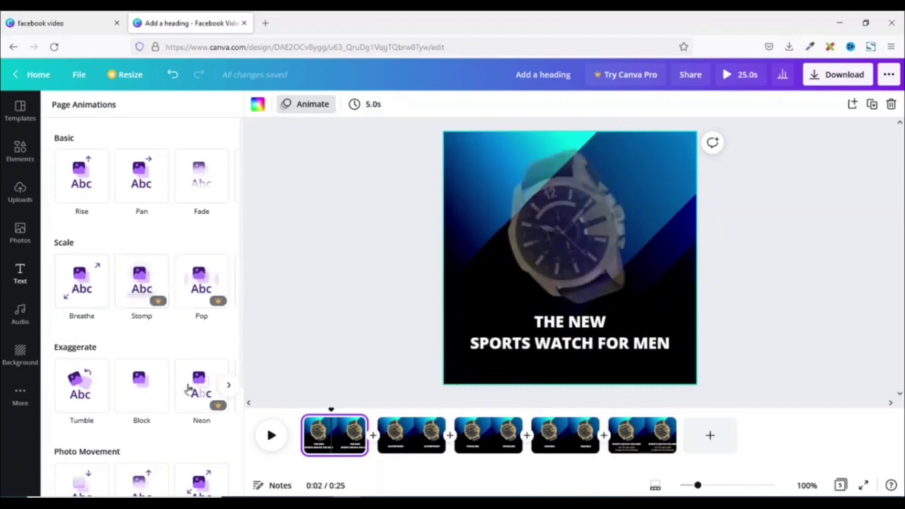
{"action": "left_click", "coordinate": [83, 190]}
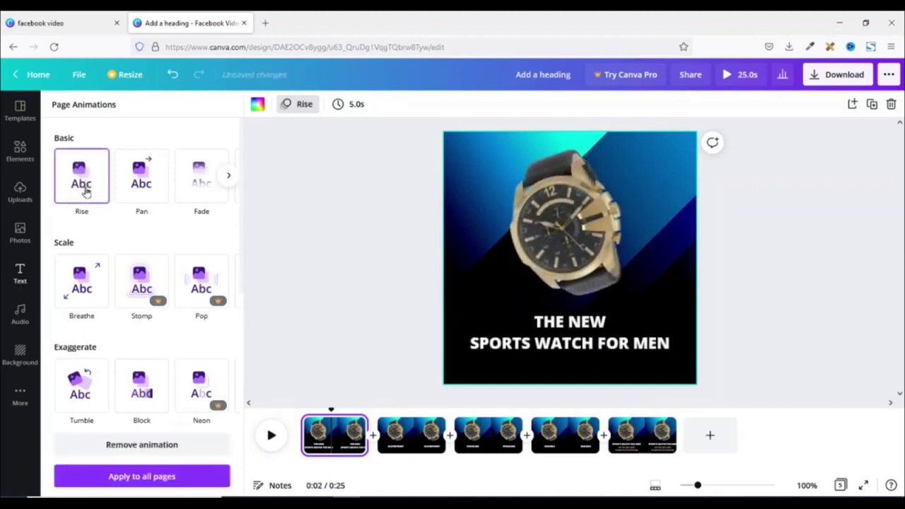
Apply the Bounce text animation to the "WATERPROOF" heading on the second page
{"action": "left_click", "coordinate": [416, 438]}
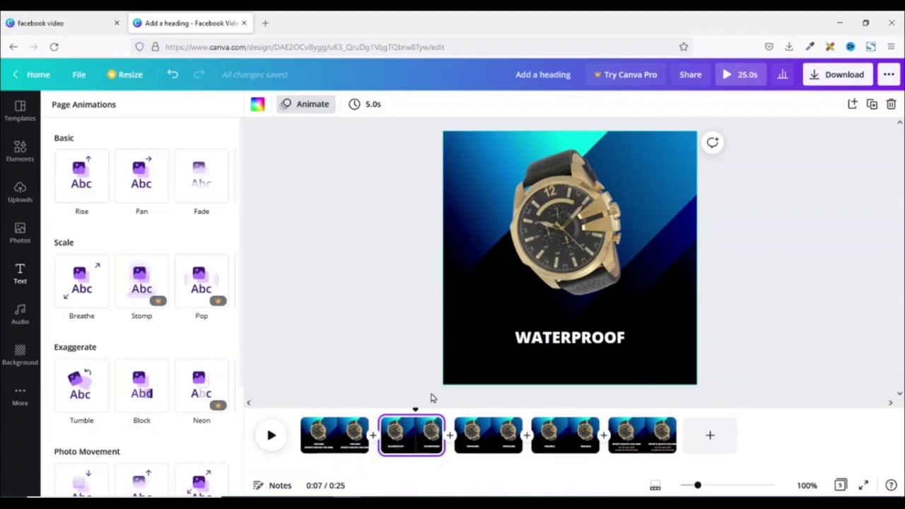
{"action": "left_click", "coordinate": [553, 342]}
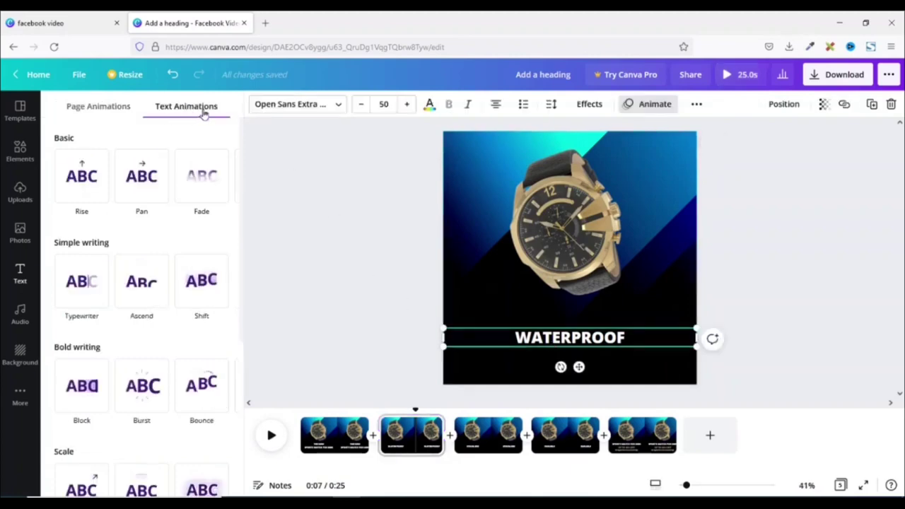
{"action": "left_click", "coordinate": [200, 391]}
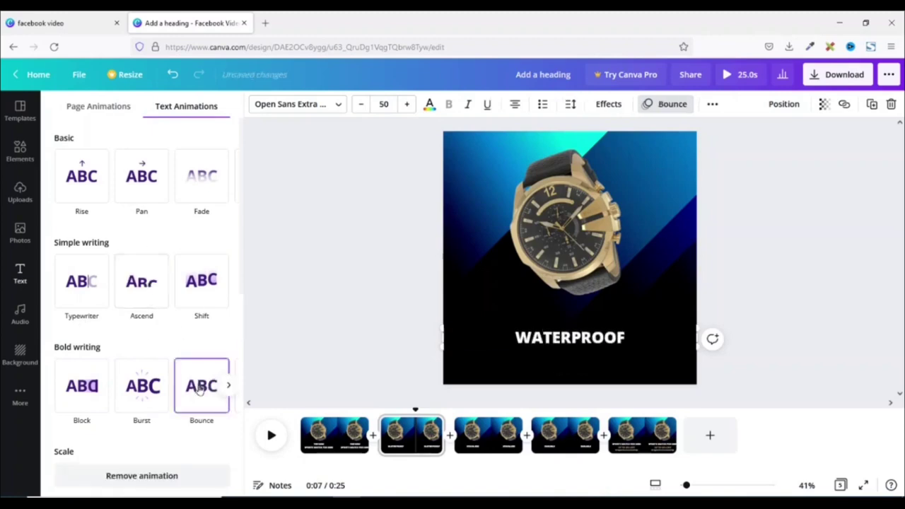
Apply the Pan text animation to the "STAINLESS" heading on the third page
{"action": "left_click", "coordinate": [477, 442]}
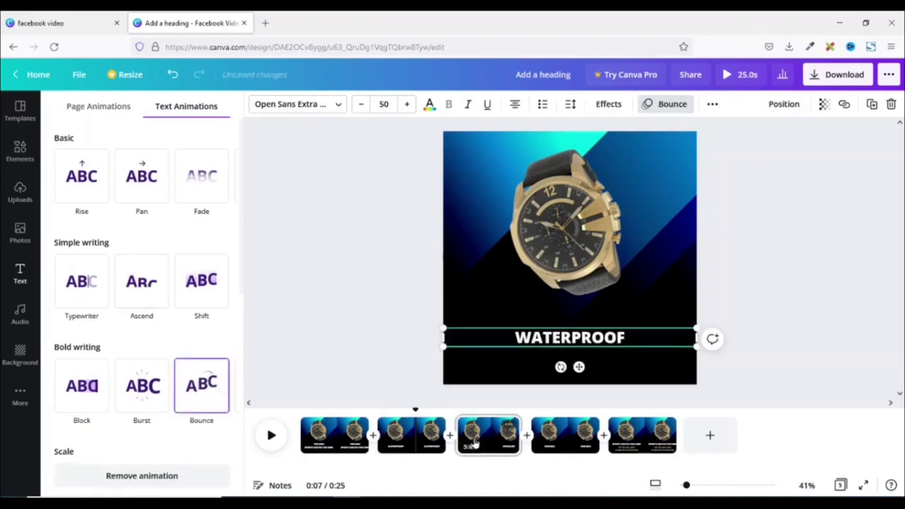
{"action": "left_click", "coordinate": [558, 346]}
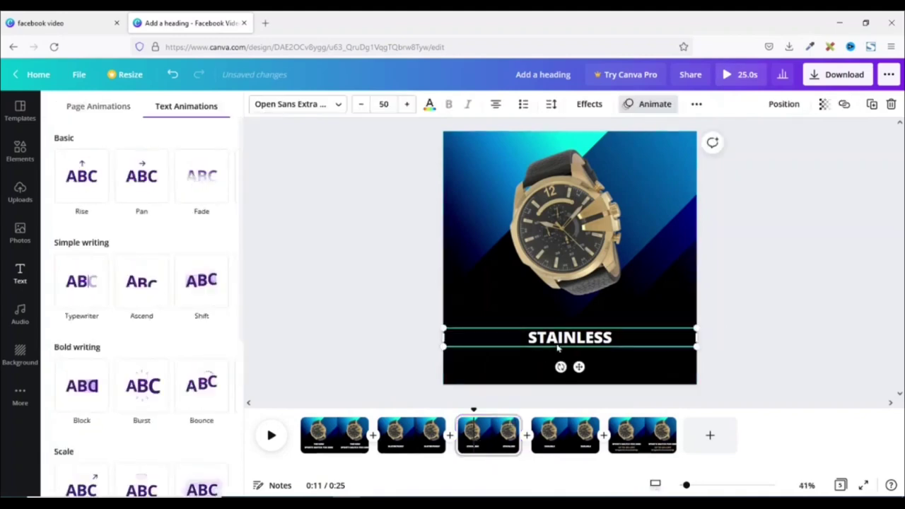
{"action": "scroll", "coordinate": [233, 268], "scroll_direction": "down", "scroll_amount": 1}
{"action": "left_click", "coordinate": [147, 159]}
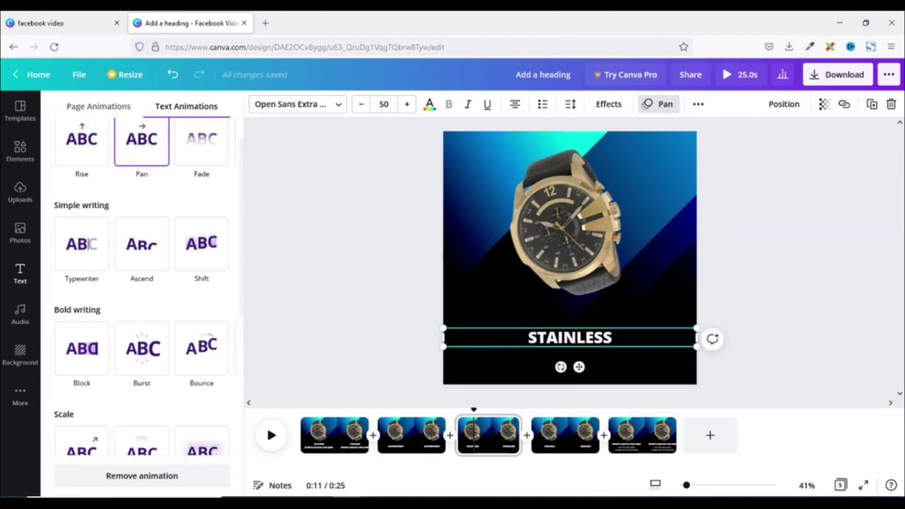
Apply the Shift text animation to the "DURABLE" heading on the fourth page
{"action": "left_click", "coordinate": [544, 444]}
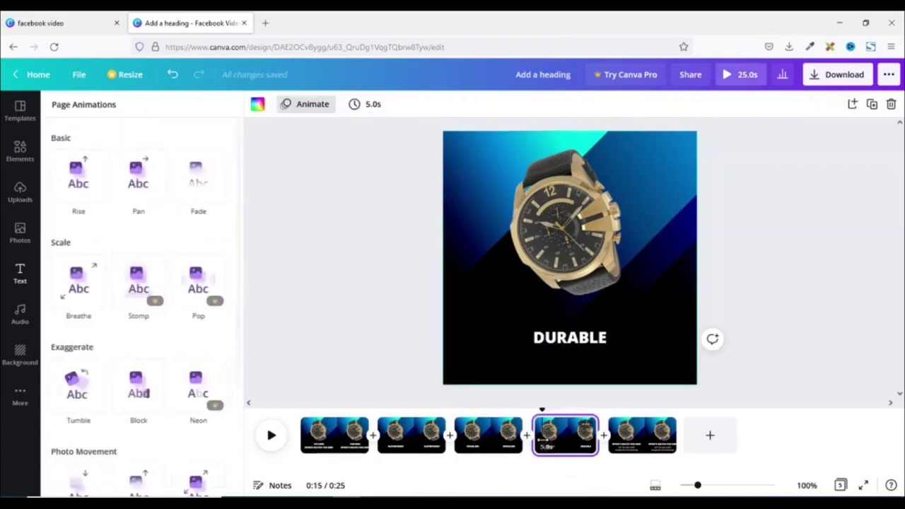
{"action": "left_click", "coordinate": [574, 340]}
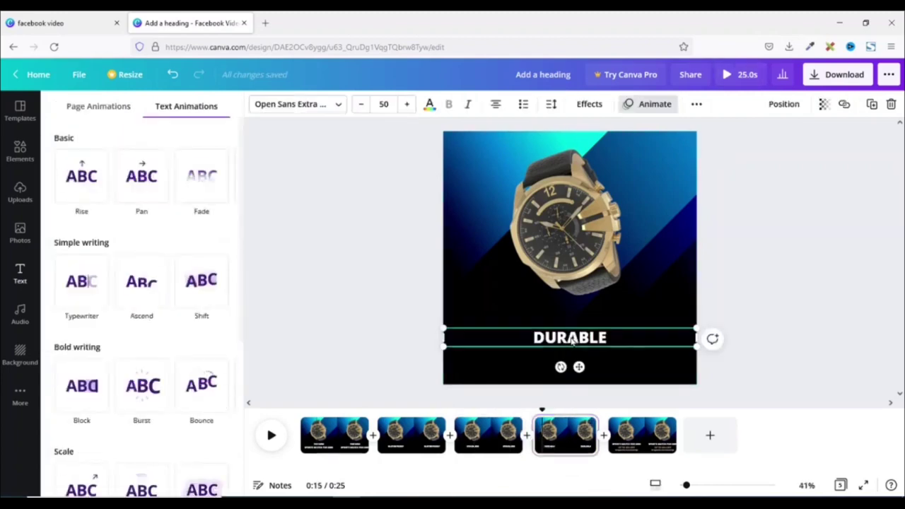
{"action": "left_click", "coordinate": [211, 285]}
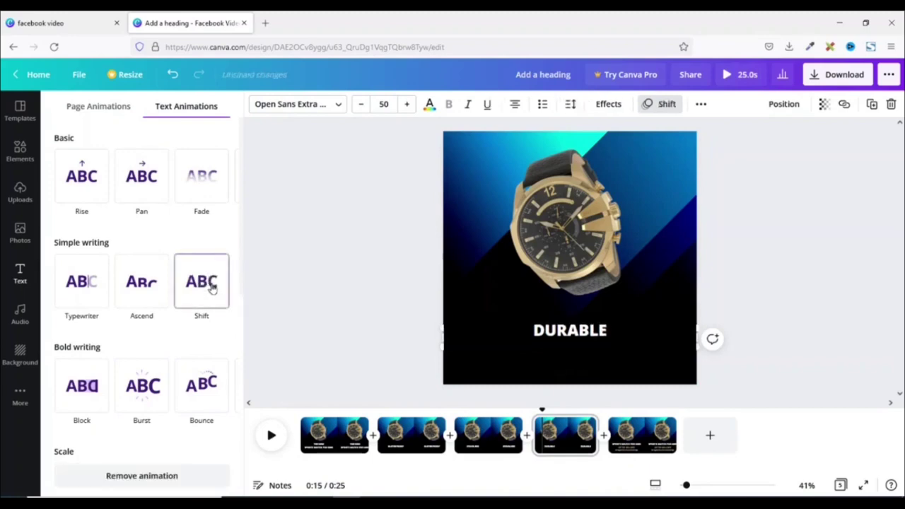
Apply the Tumble page animation to the fifth page and preview the whole video
{"action": "left_click", "coordinate": [644, 434]}
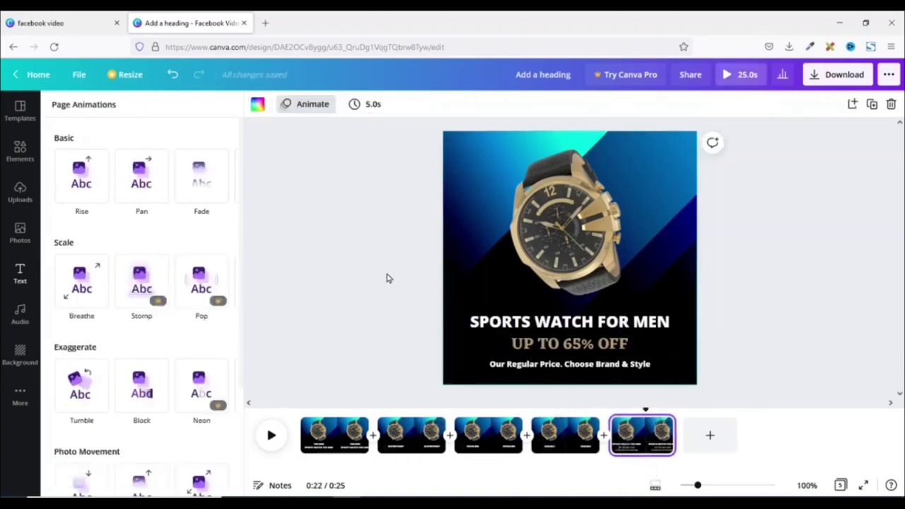
{"action": "scroll", "coordinate": [182, 329], "scroll_direction": "down", "scroll_amount": 2}
{"action": "left_click", "coordinate": [79, 318]}
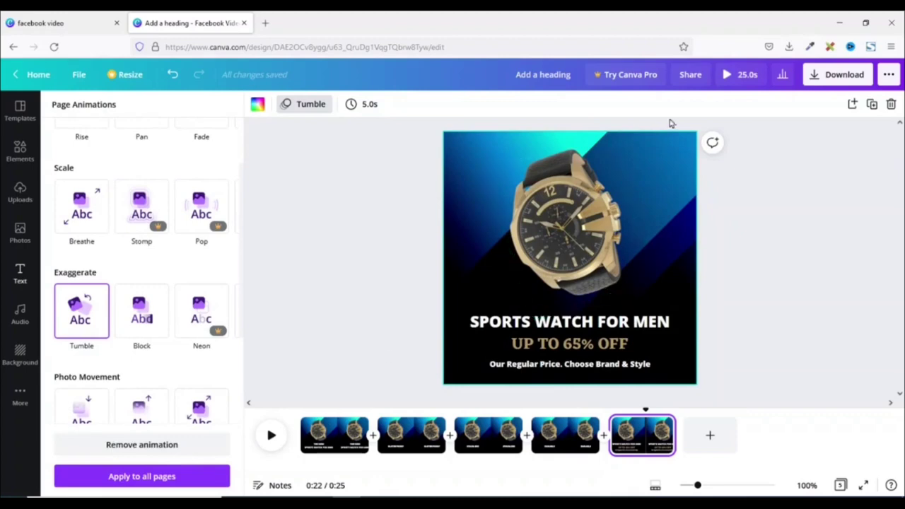
{"action": "left_click", "coordinate": [742, 74]}
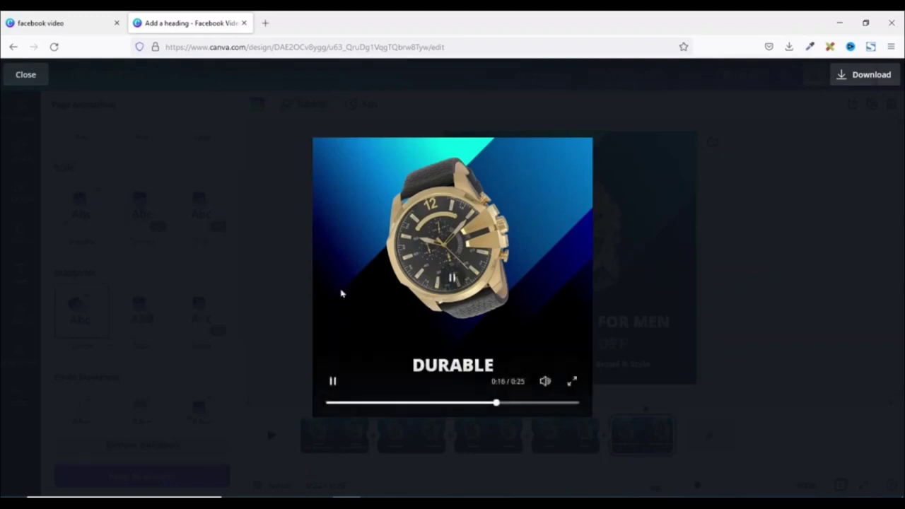
{"action": "left_click", "coordinate": [21, 76]}
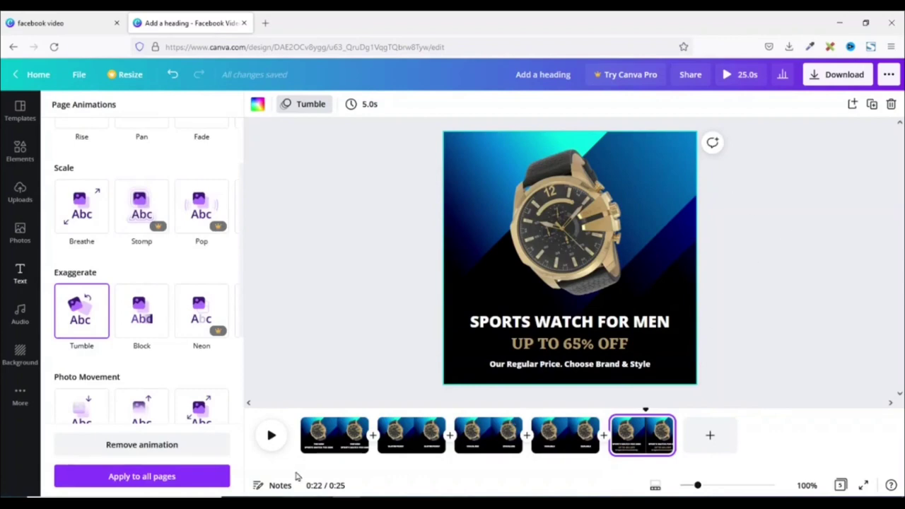
Set the first page's timing to 2 seconds, for that page only
{"action": "left_click", "coordinate": [330, 437]}
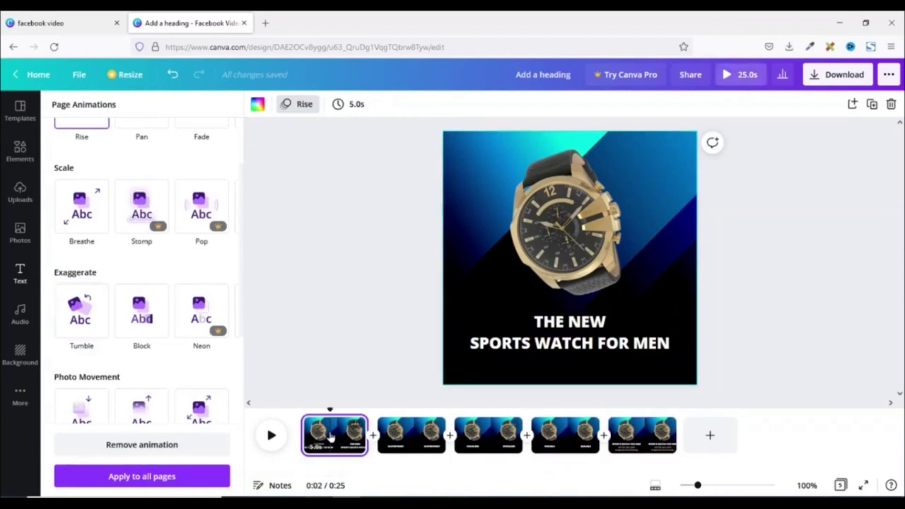
{"action": "left_click", "coordinate": [353, 104]}
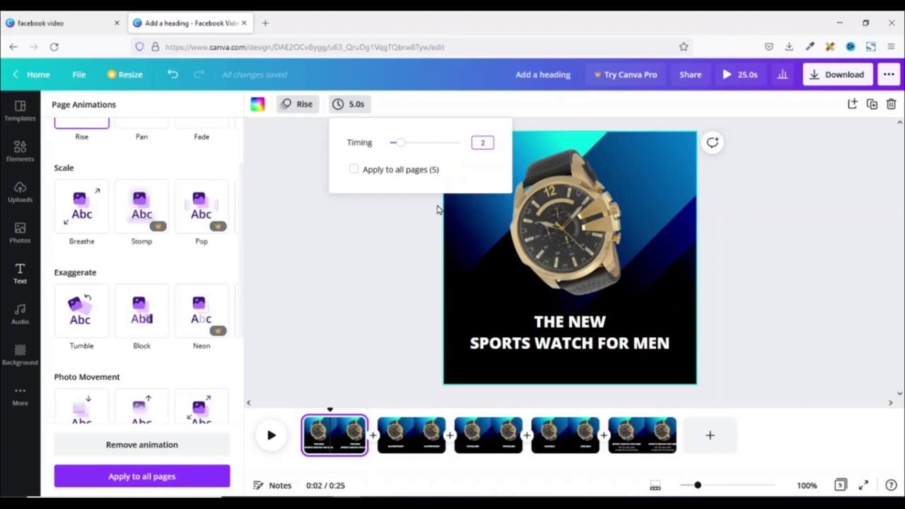
{"action": "type", "text": "2"}
{"action": "key", "text": "Return"}
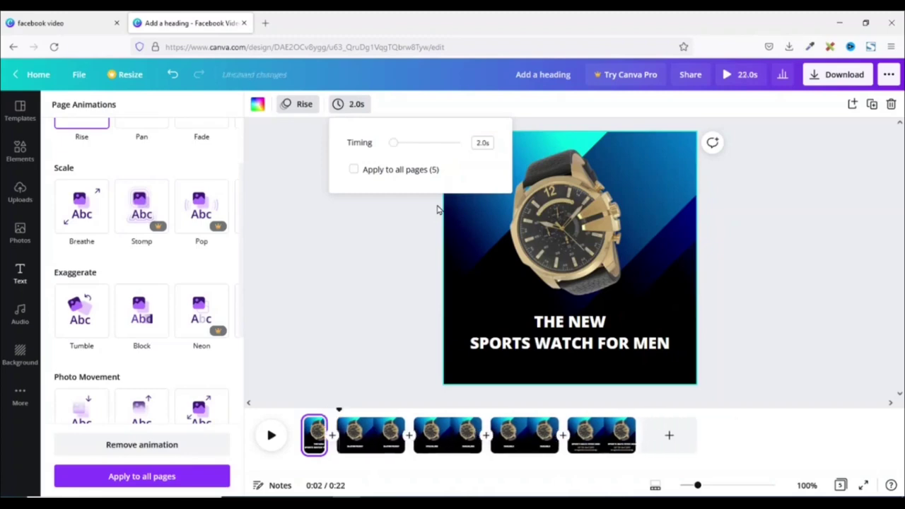
Set the timing of the "WATERPROOF" page to 1.5 seconds
{"action": "left_click", "coordinate": [366, 435]}
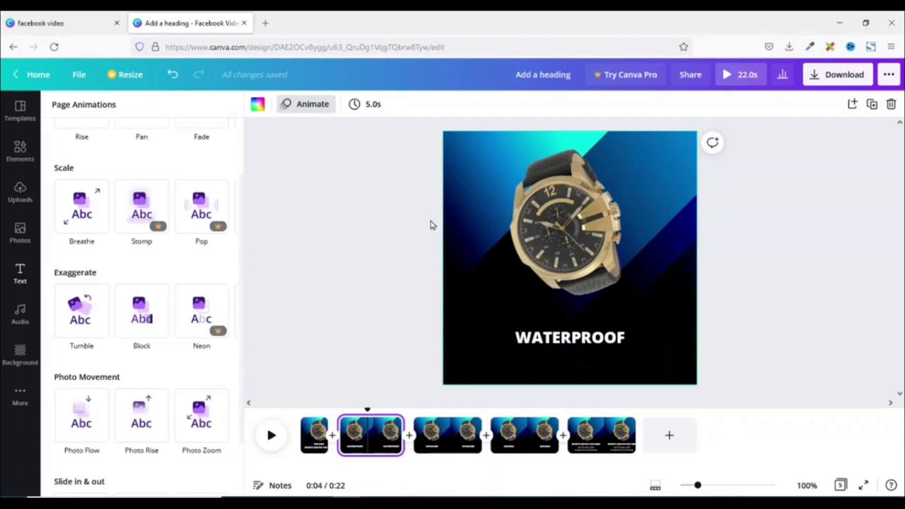
{"action": "left_click", "coordinate": [372, 104]}
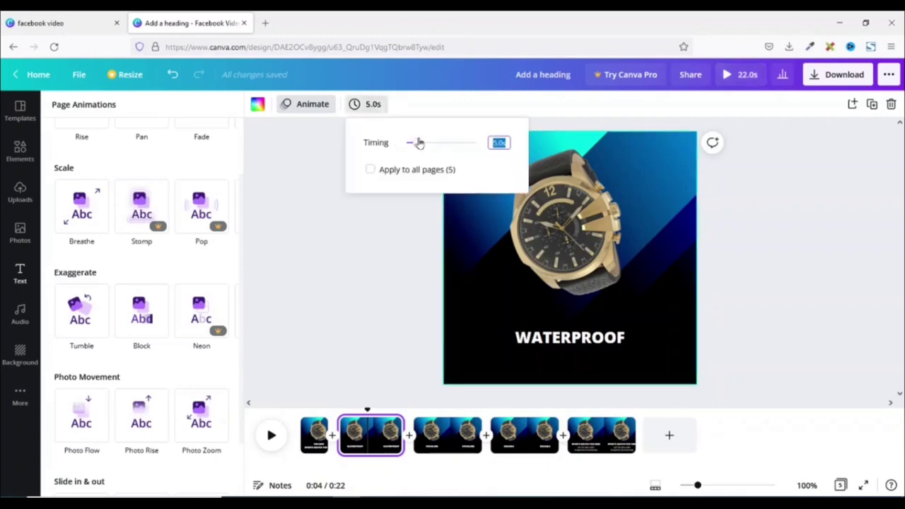
{"action": "left_click_drag", "start_coordinate": [419, 142], "coordinate": [418, 142]}
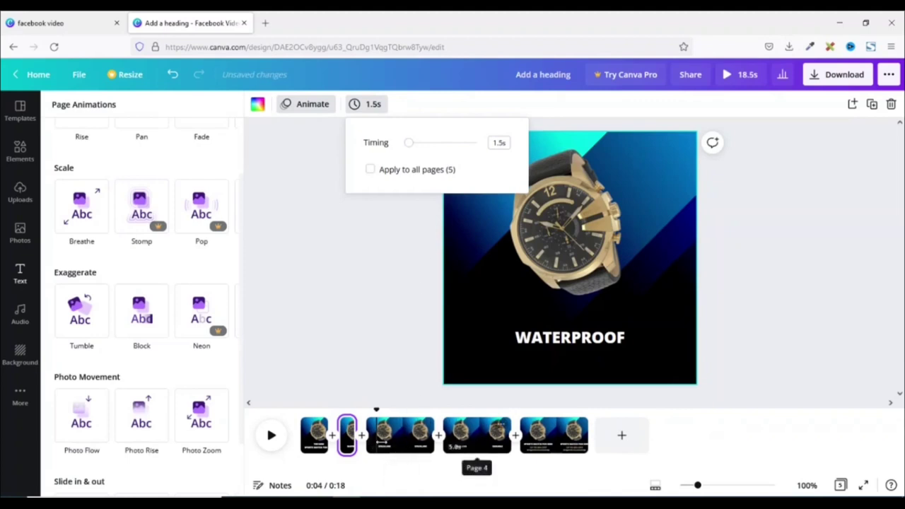
Set the timing of the "STAINLESS" page to 1.5 seconds
{"action": "left_click", "coordinate": [396, 435]}
{"action": "left_click", "coordinate": [373, 106]}
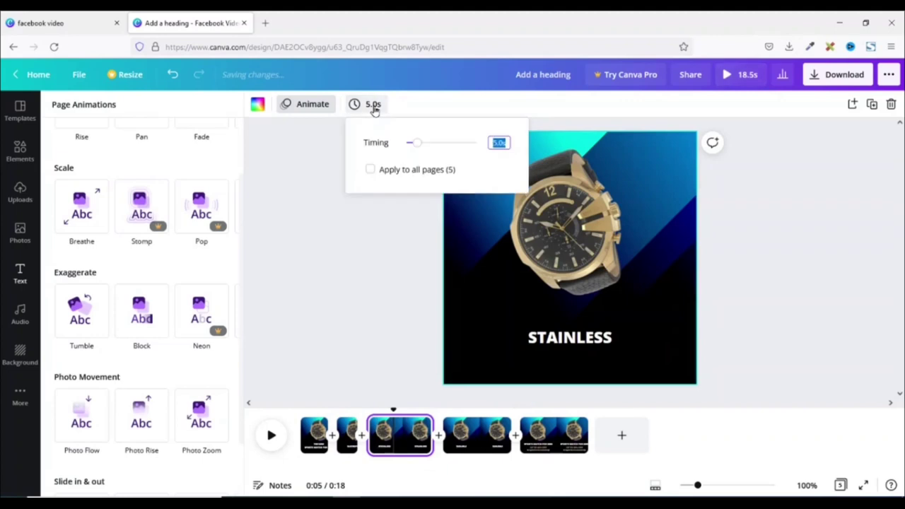
{"action": "type", "text": "1.5"}
{"action": "key", "text": "Return"}
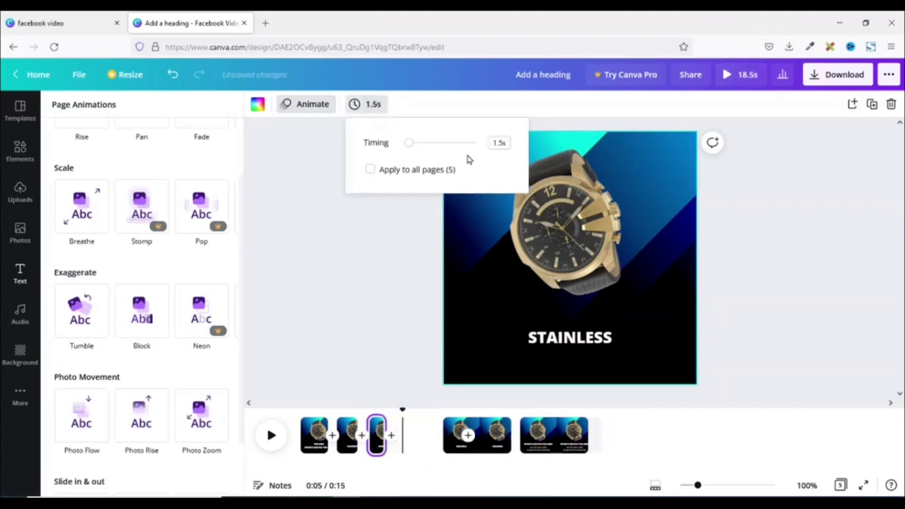
Set the timing of the "DURABLE" page to 1.5 seconds
{"action": "left_click", "coordinate": [426, 444]}
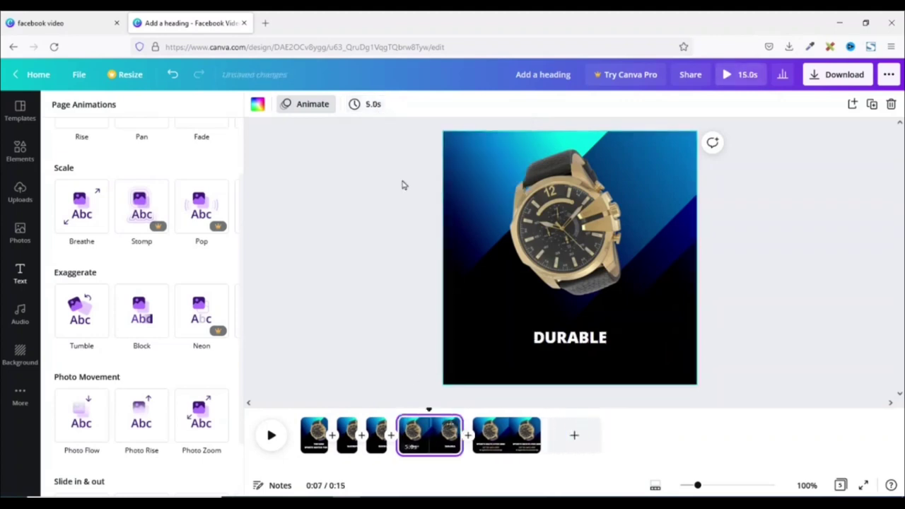
{"action": "left_click", "coordinate": [375, 111]}
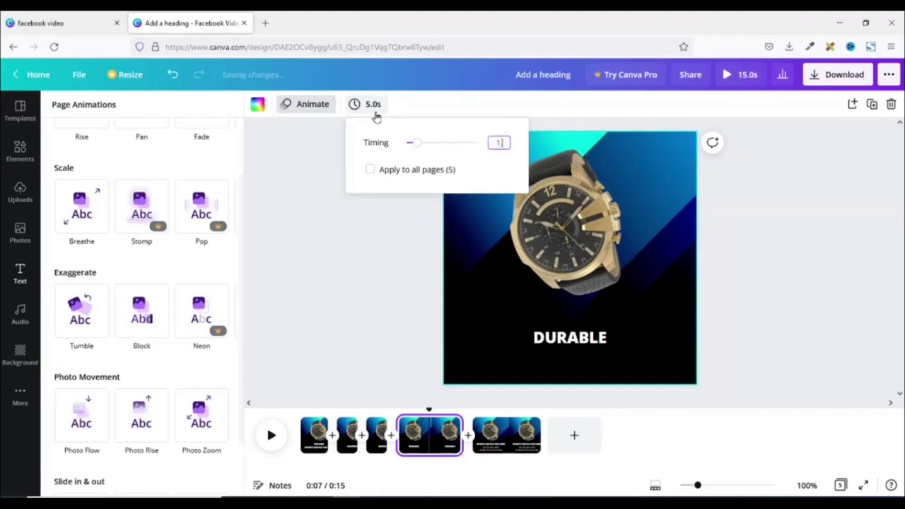
{"action": "type", "text": "1.5"}
{"action": "key", "text": "Return"}
{"action": "left_click", "coordinate": [417, 295]}
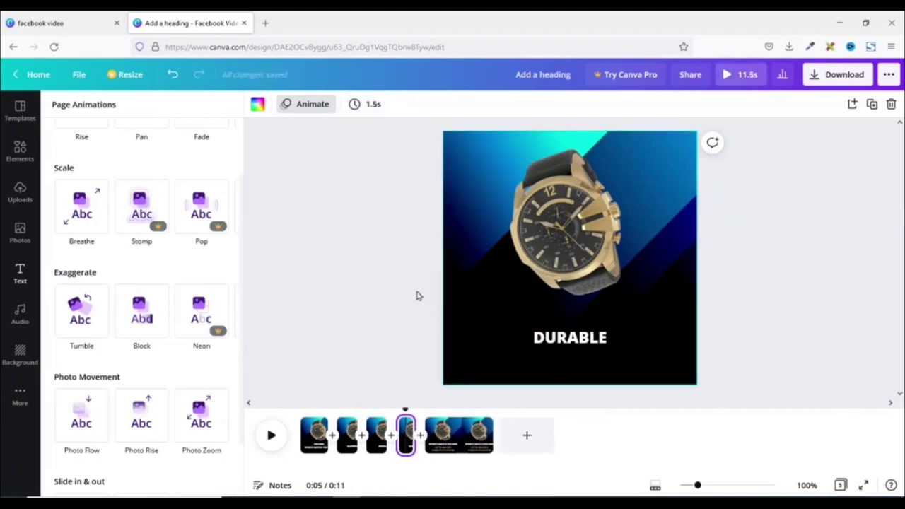
Browse the audio library and listen to the Ambient tracks "Wisdom In The Sun" and "Advertising"
{"action": "left_click", "coordinate": [463, 440]}
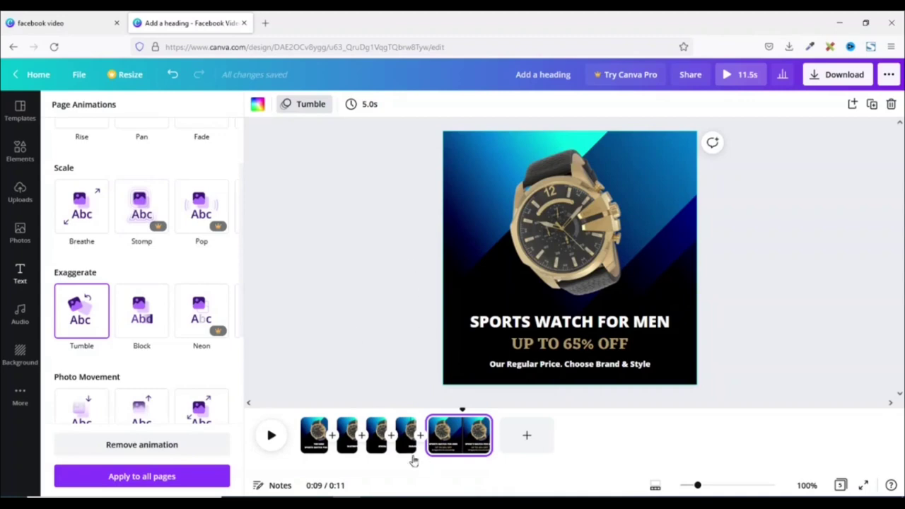
{"action": "left_click", "coordinate": [20, 312]}
{"action": "scroll", "coordinate": [162, 188], "scroll_direction": "down", "scroll_amount": 5}
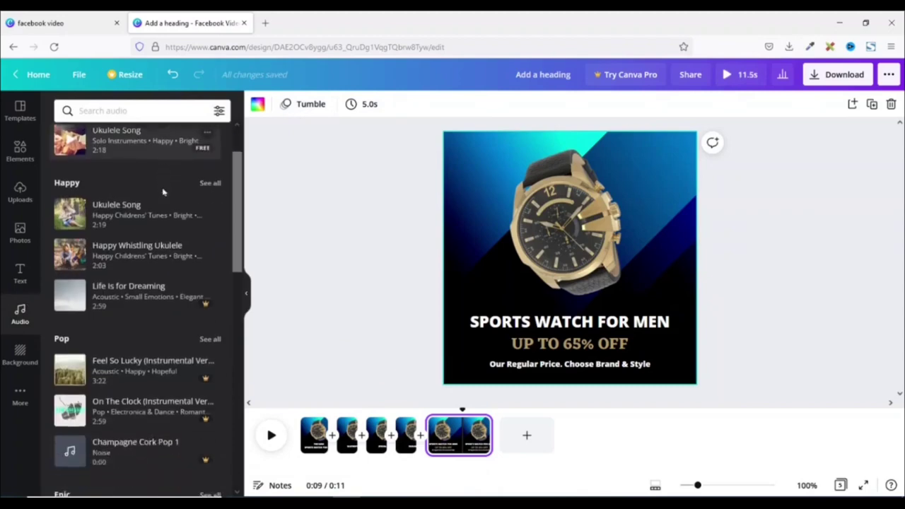
{"action": "scroll", "coordinate": [162, 198], "scroll_direction": "down", "scroll_amount": 5}
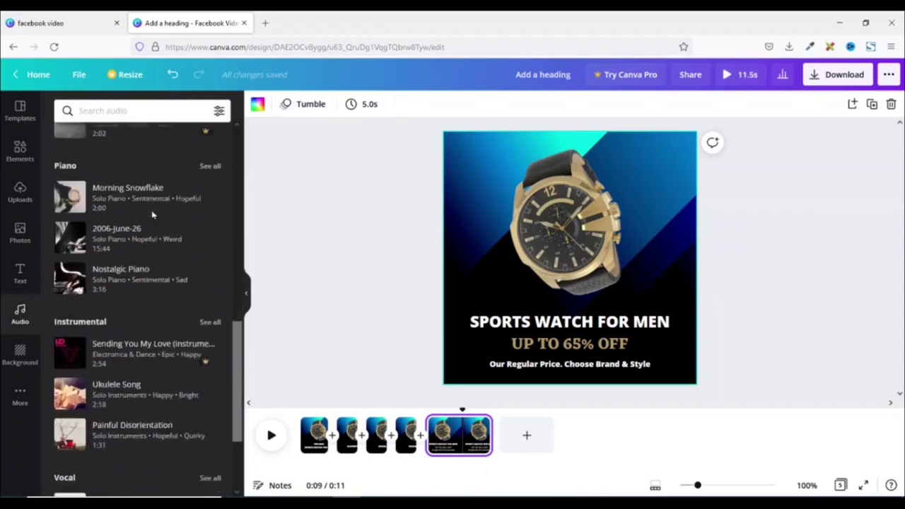
{"action": "scroll", "coordinate": [71, 361], "scroll_direction": "down", "scroll_amount": 4}
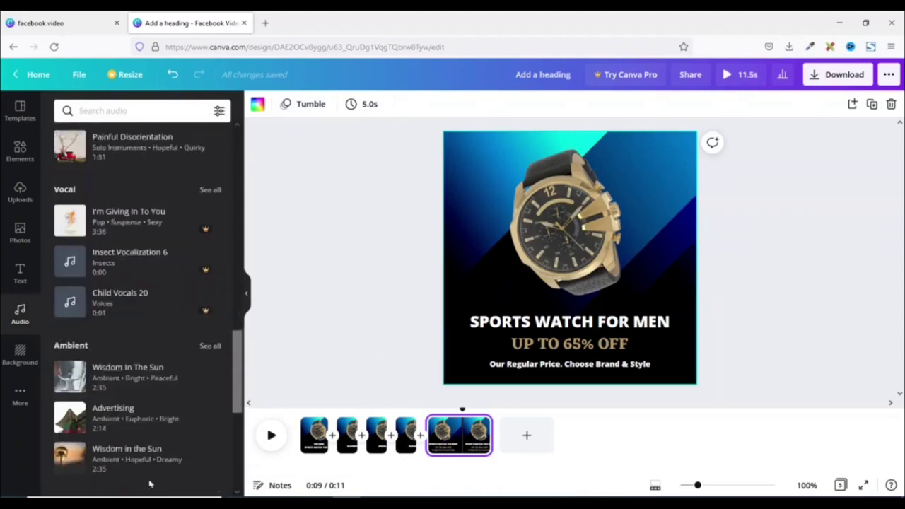
{"action": "left_click", "coordinate": [71, 378]}
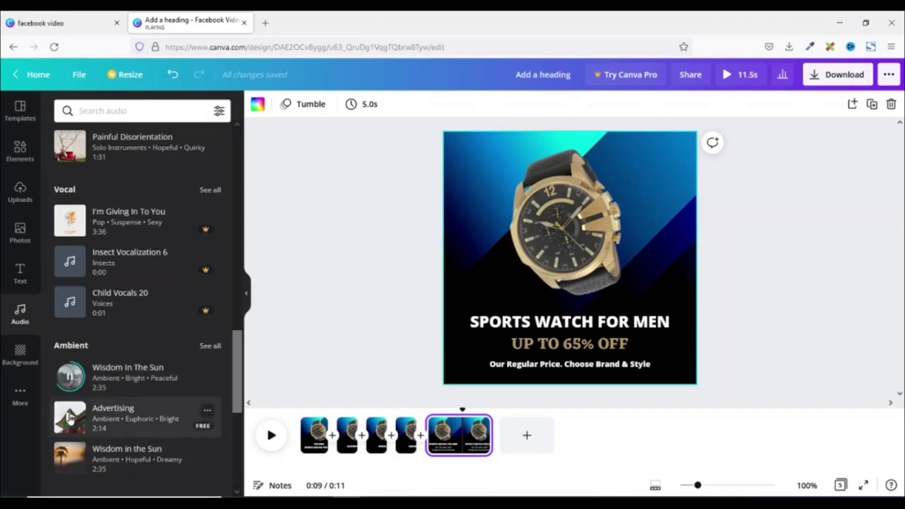
{"action": "left_click", "coordinate": [68, 417]}
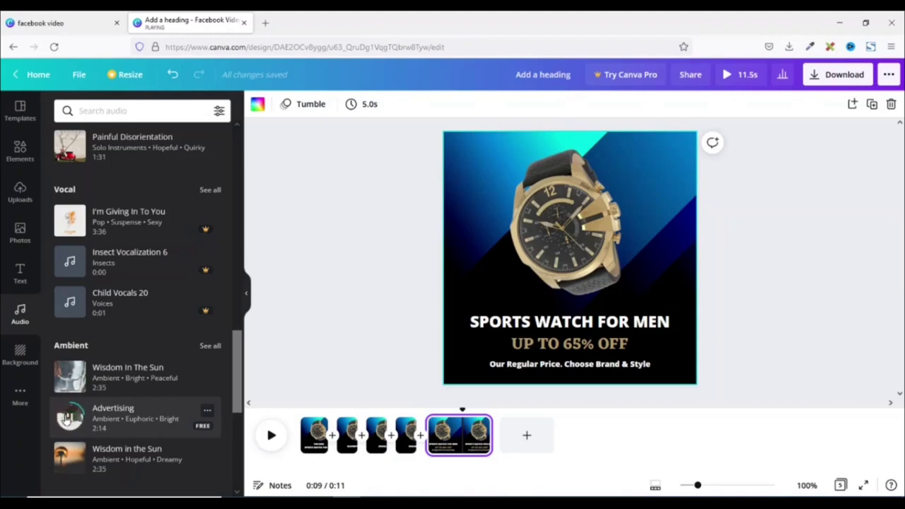
Add the "Advertising" track to the timeline so it runs from the start across all pages, and preview the video
{"action": "left_click_drag", "start_coordinate": [69, 417], "coordinate": [393, 469]}
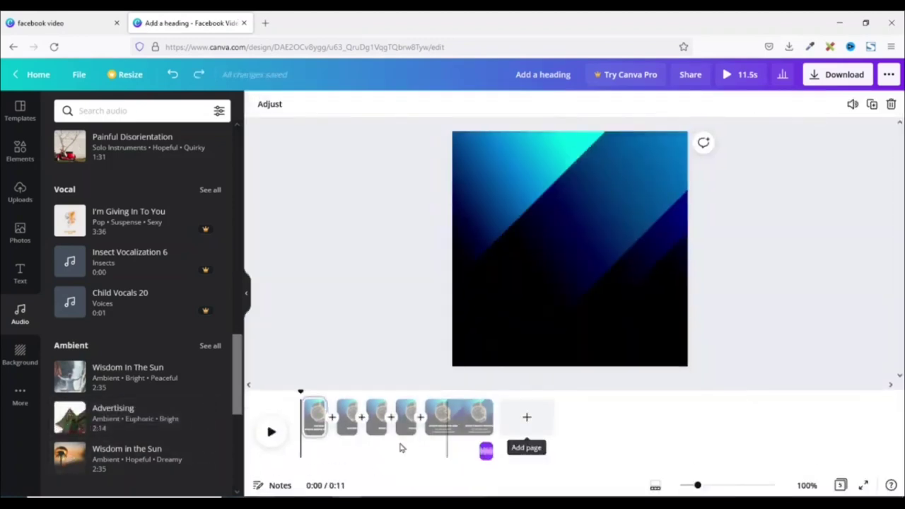
{"action": "left_click", "coordinate": [483, 451]}
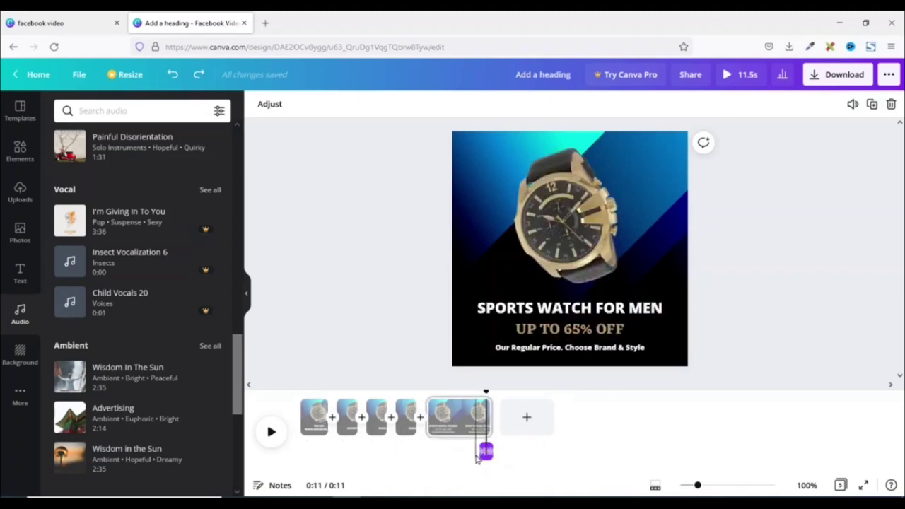
{"action": "left_click_drag", "start_coordinate": [480, 452], "coordinate": [286, 457]}
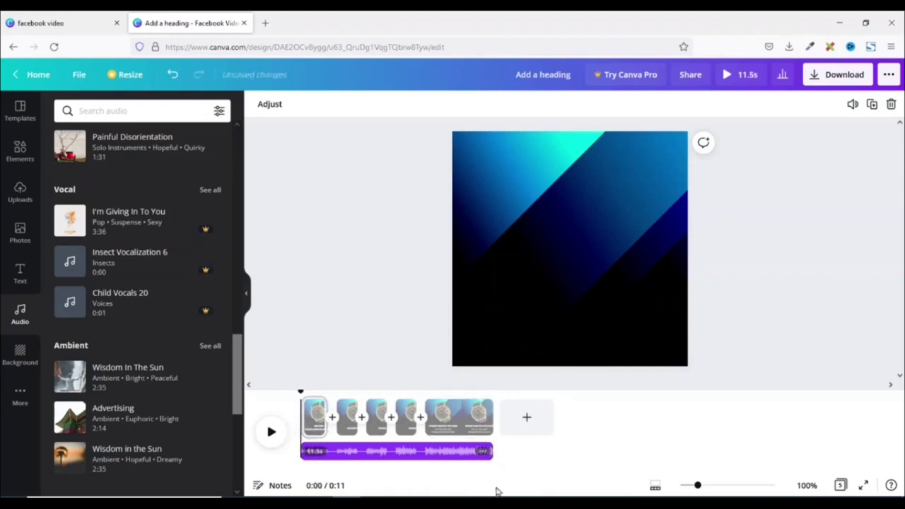
{"action": "left_click", "coordinate": [740, 74]}
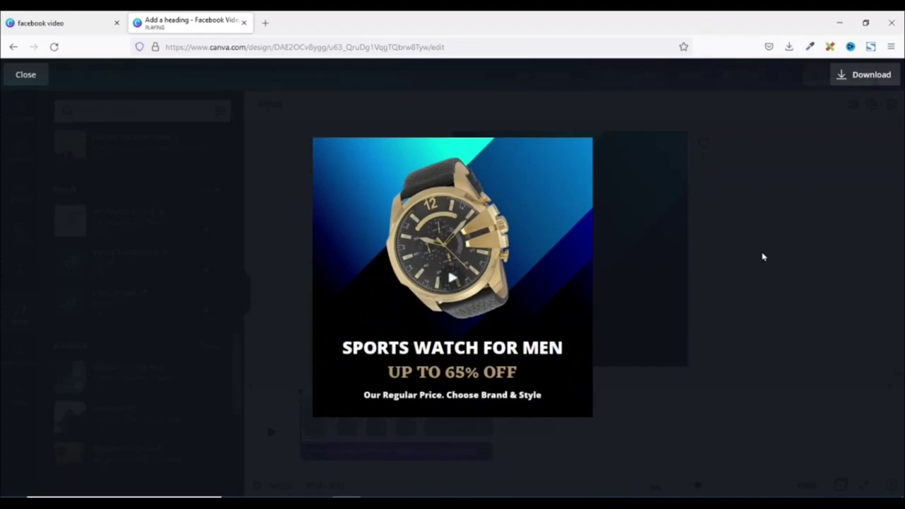
{"action": "left_click", "coordinate": [27, 75]}
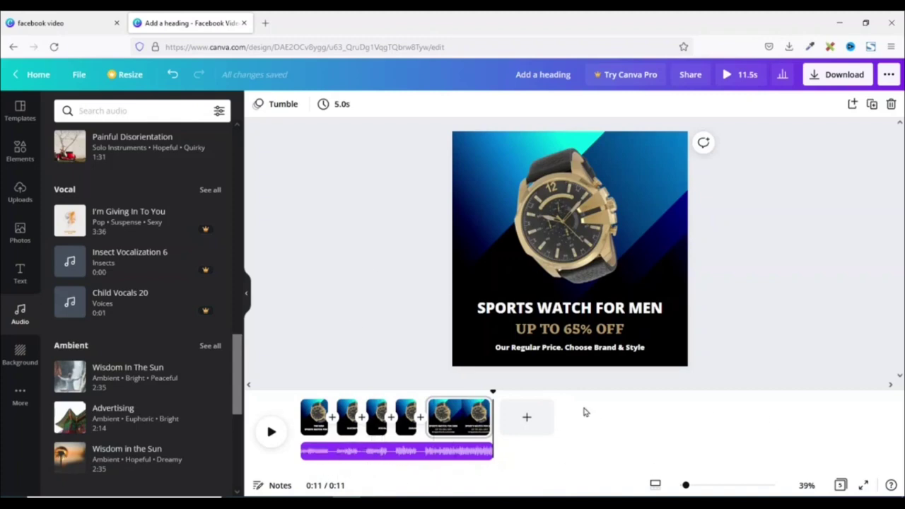
Download all five pages as an MP4 video and play the downloaded file "Add a heading.mp4" in VLC media player
{"action": "left_click", "coordinate": [842, 79]}
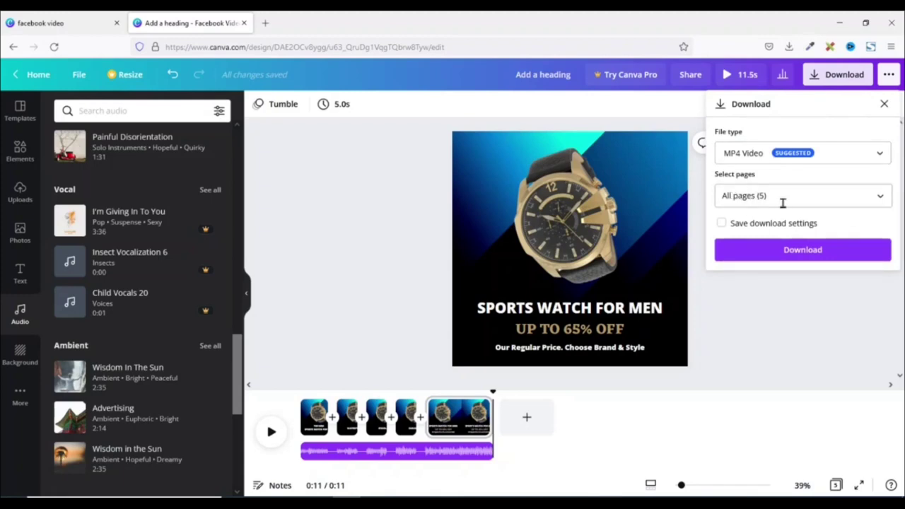
{"action": "left_click", "coordinate": [805, 252]}
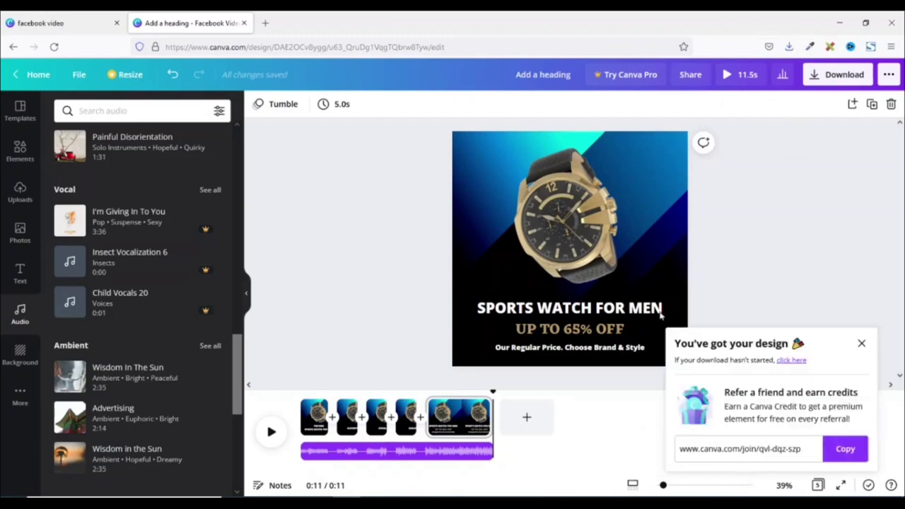
{"action": "left_click", "coordinate": [788, 47]}
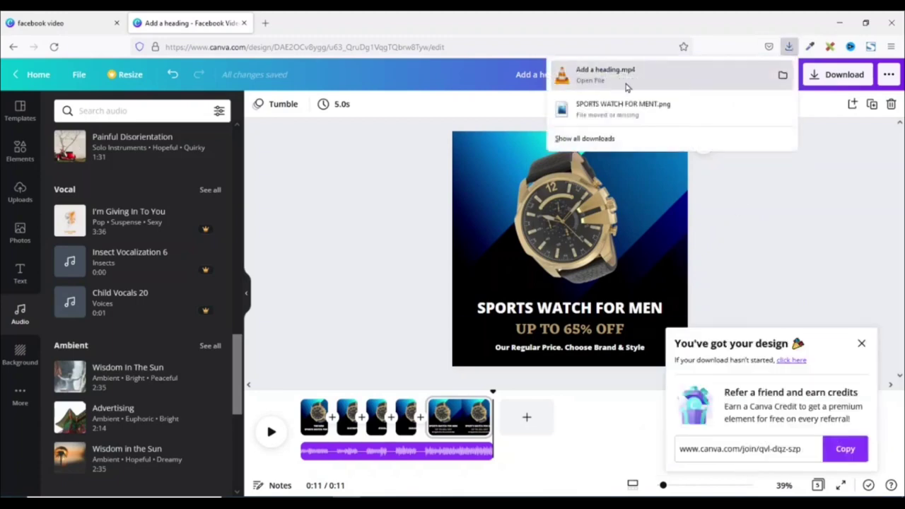
{"action": "left_click", "coordinate": [606, 73]}
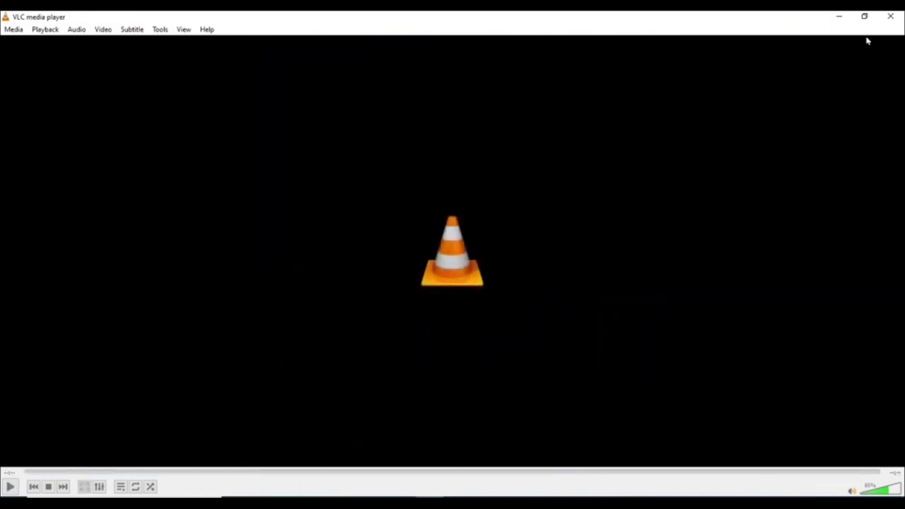
{"action": "left_click", "coordinate": [890, 16]}
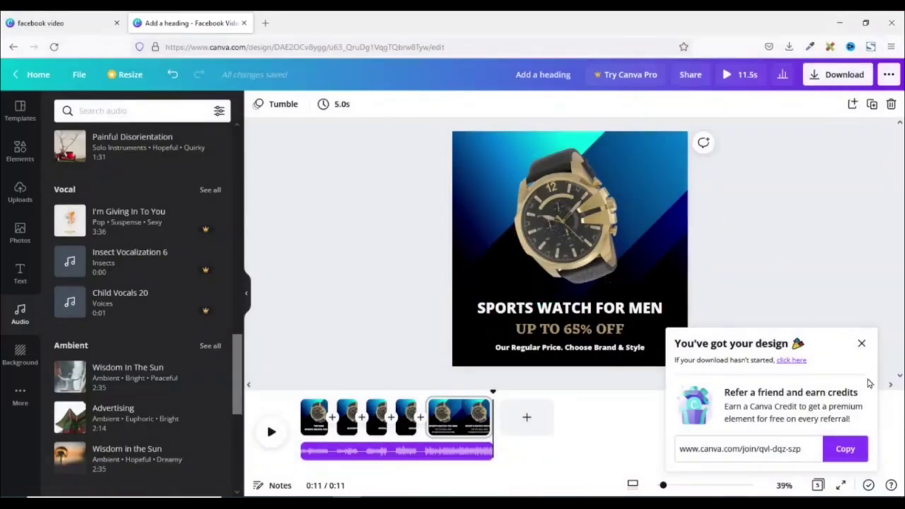
{"action": "left_click", "coordinate": [862, 344]}
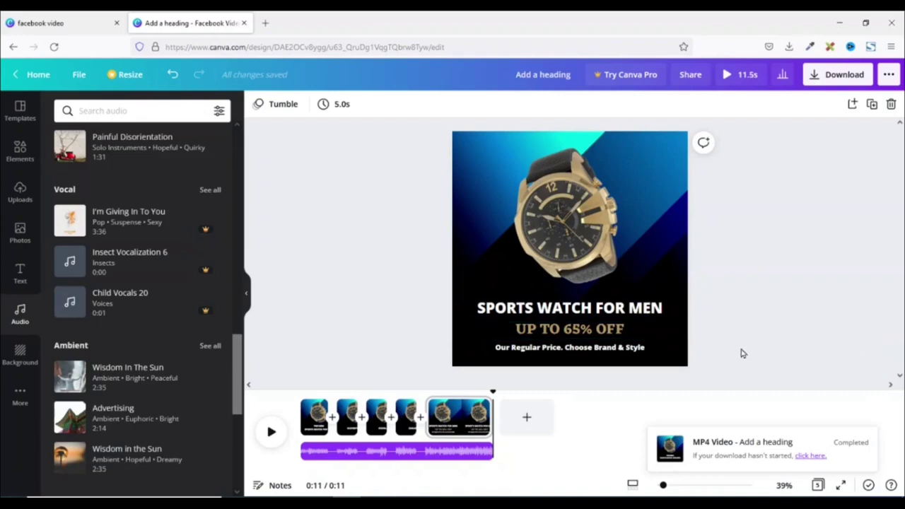